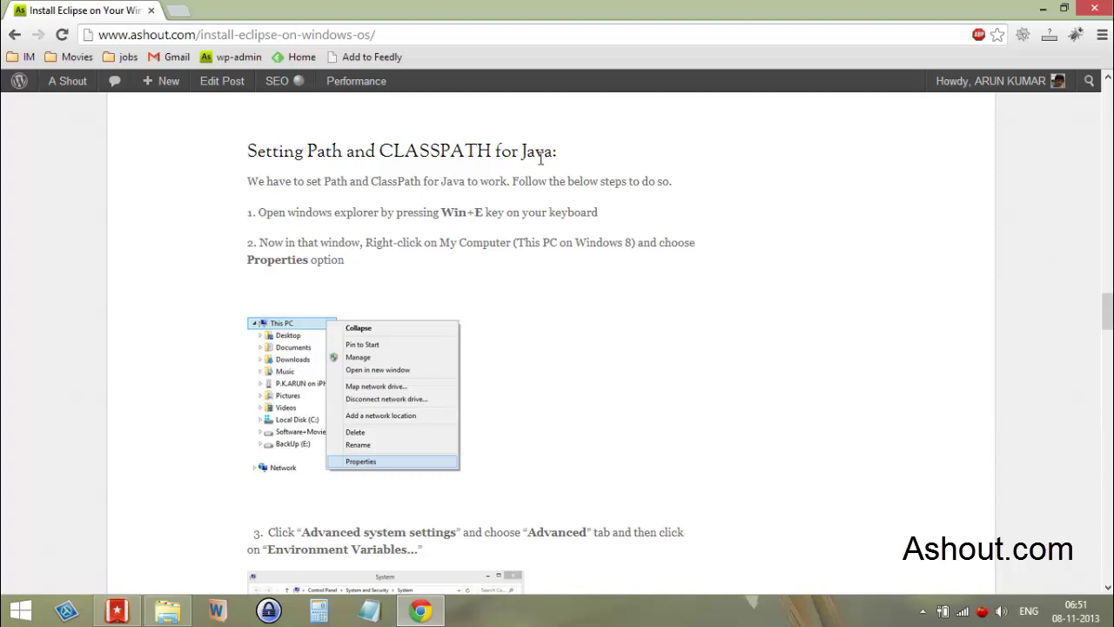
Open This PC's Properties from File Explorer to show the Windows 8.1 Pro System window.
click(168, 611)
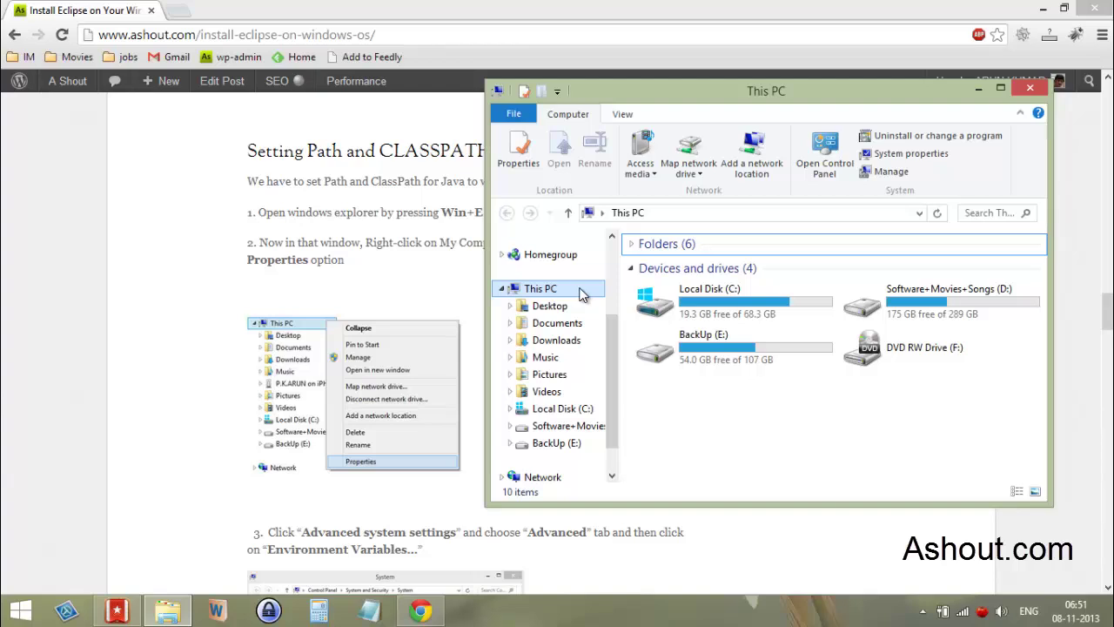
right_click(582, 294)
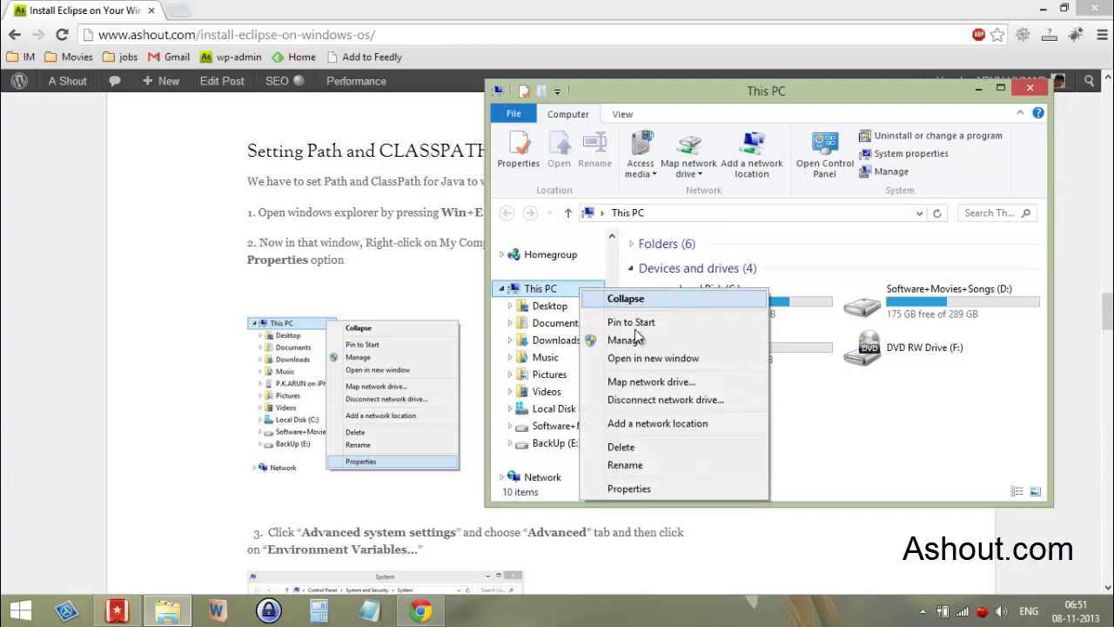
click(697, 486)
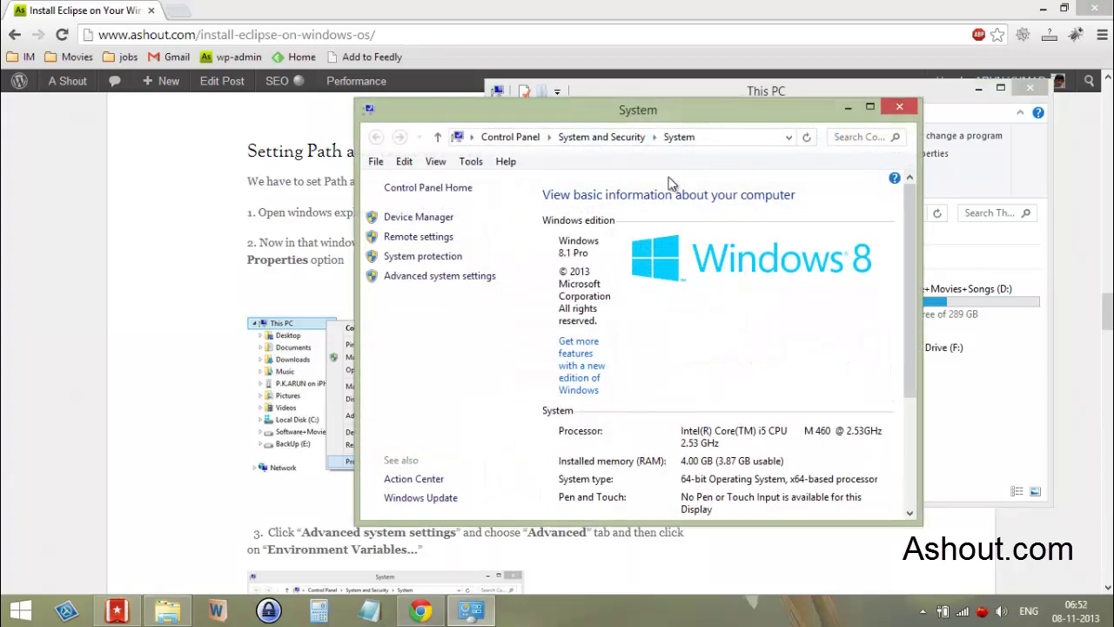
Open Environment Variables from Advanced system settings, with System Properties centred, then return to the tutorial.
click(460, 278)
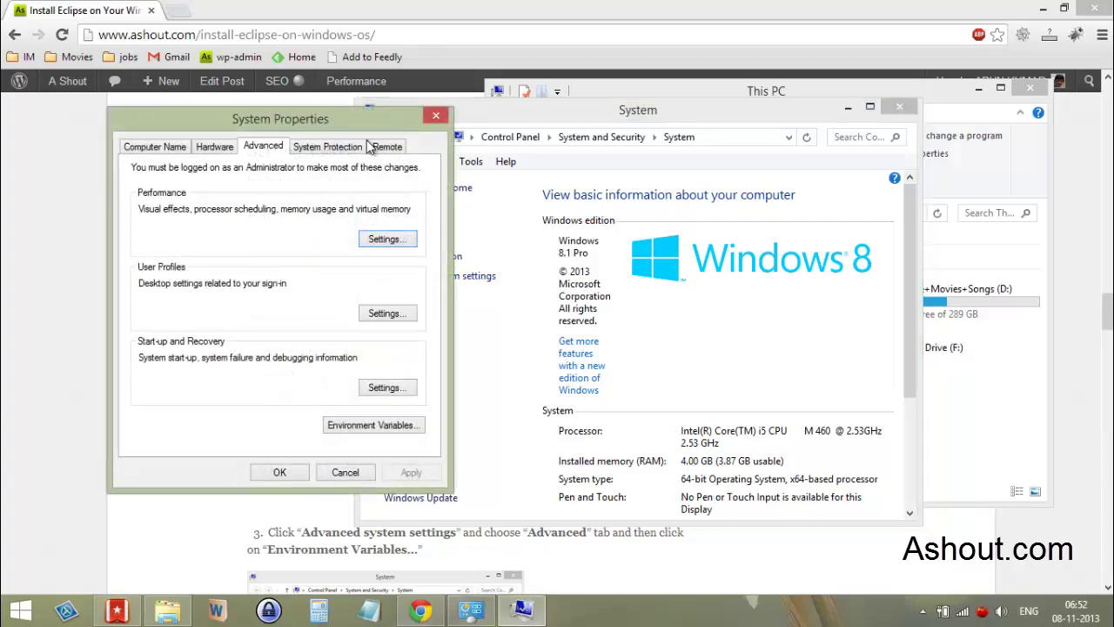
drag(335, 118, 638, 107)
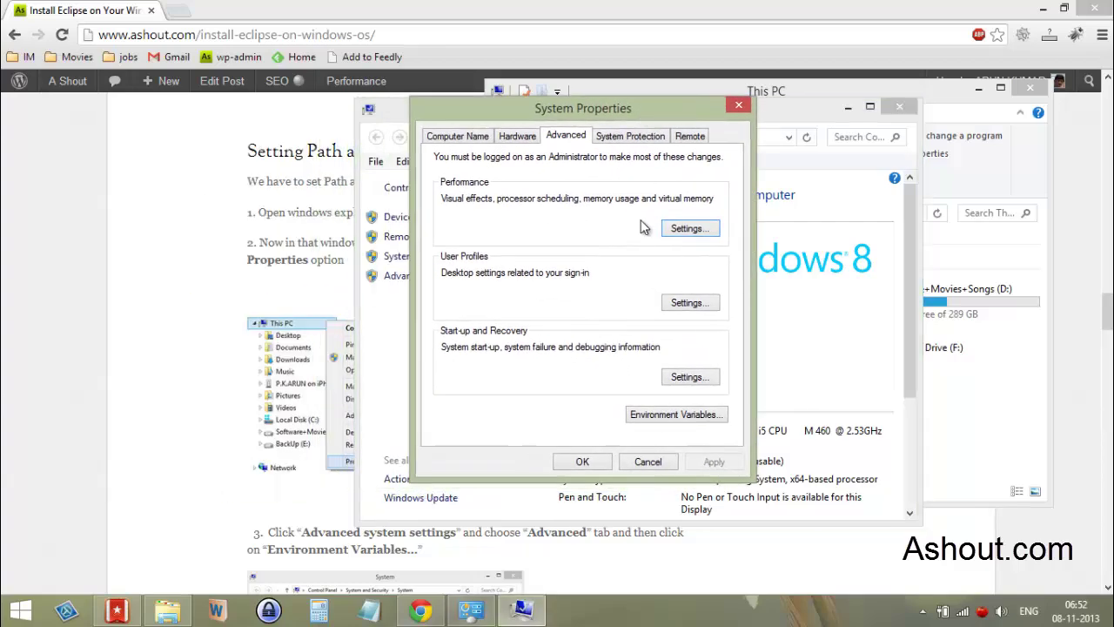
click(693, 416)
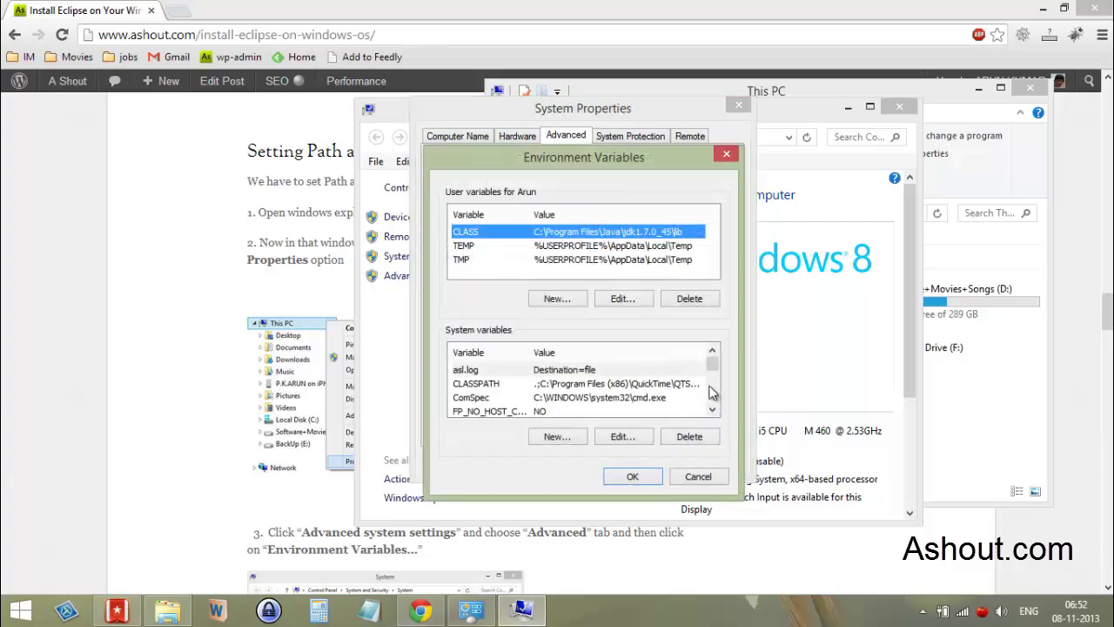
click(221, 362)
Read the guide's step 4 on the PATH system variable, then restore the Environment Variables window.
scroll(252, 360, down, 5)
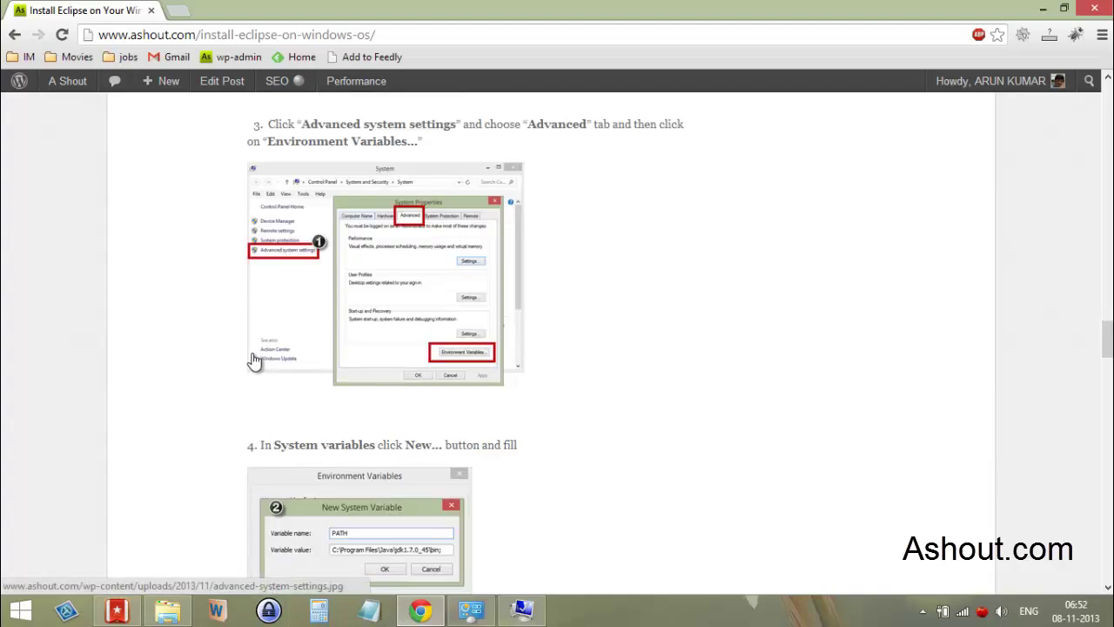
scroll(254, 357, down, 7)
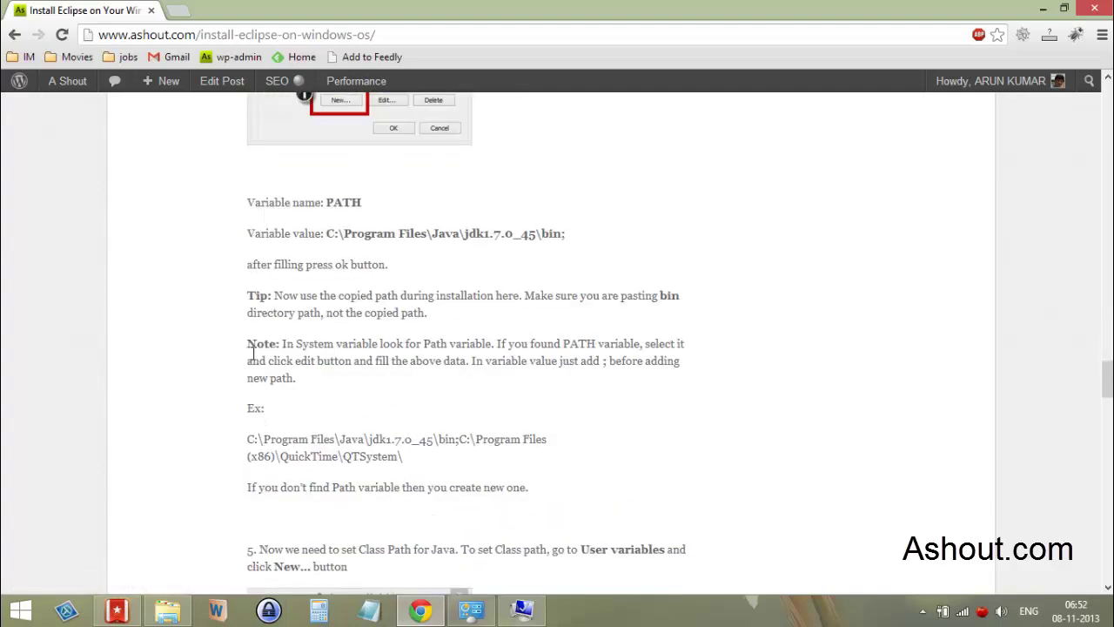
scroll(253, 352, up, 3)
drag(283, 117, 274, 117)
drag(346, 114, 349, 117)
click(522, 609)
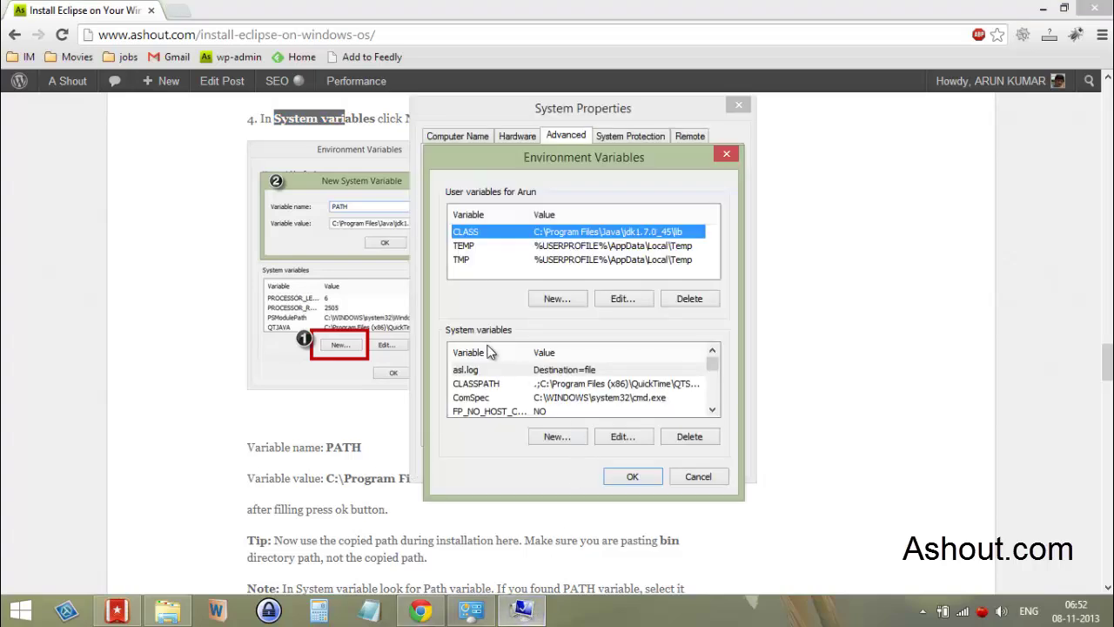
Append ';' to the PATH system variable's value, then highlight the guide's JDK bin path.
click(470, 384)
scroll(483, 390, down, 1)
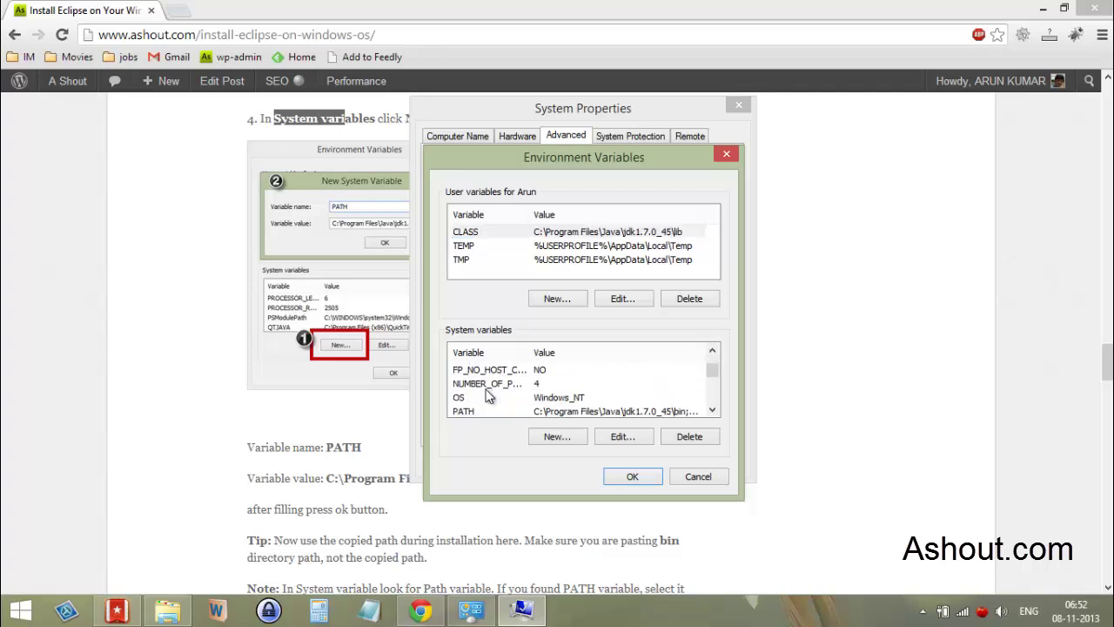
scroll(487, 394, down, 1)
click(467, 387)
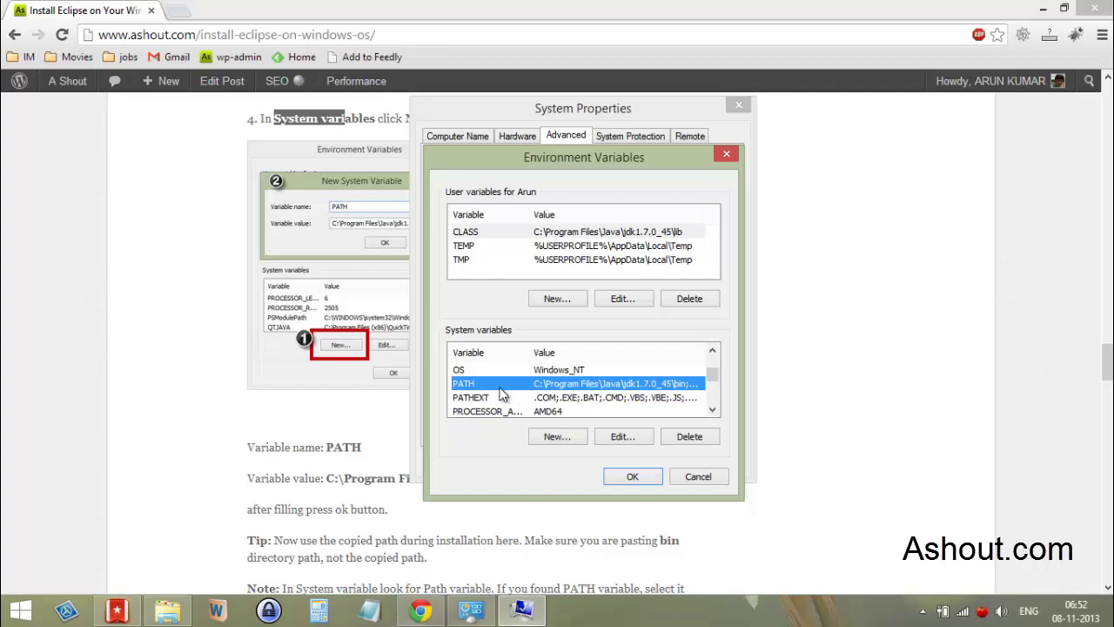
click(638, 441)
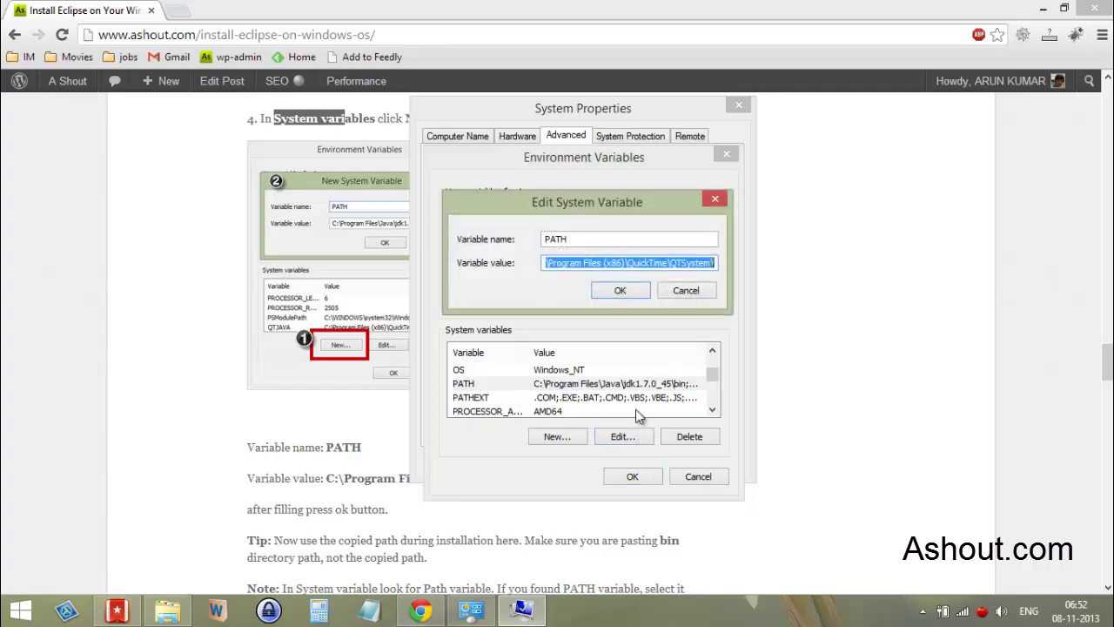
click(717, 262)
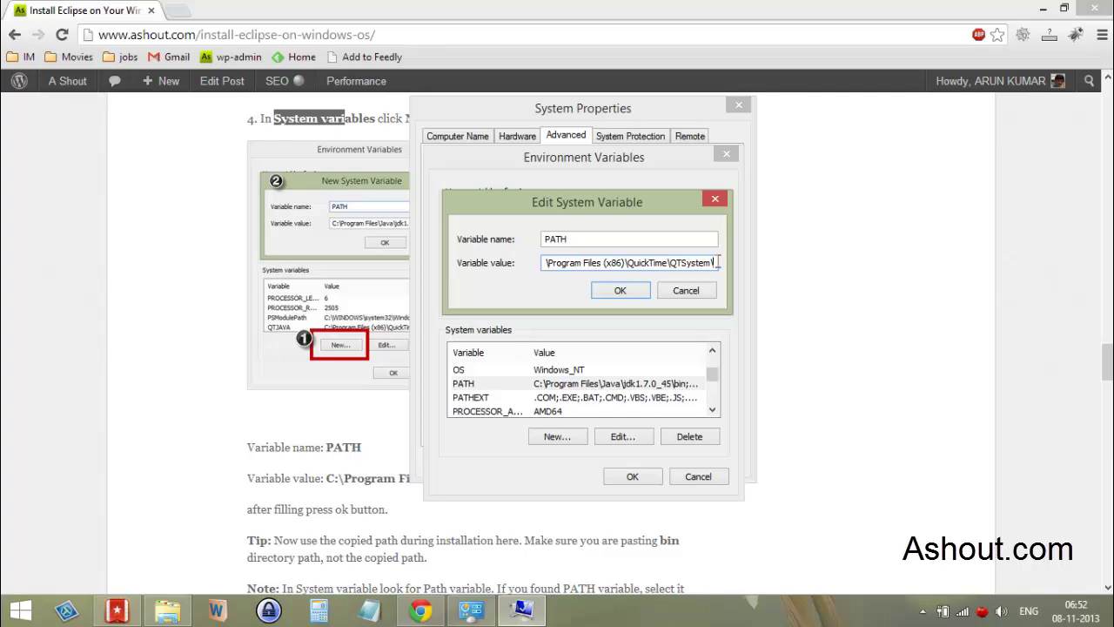
text(;)
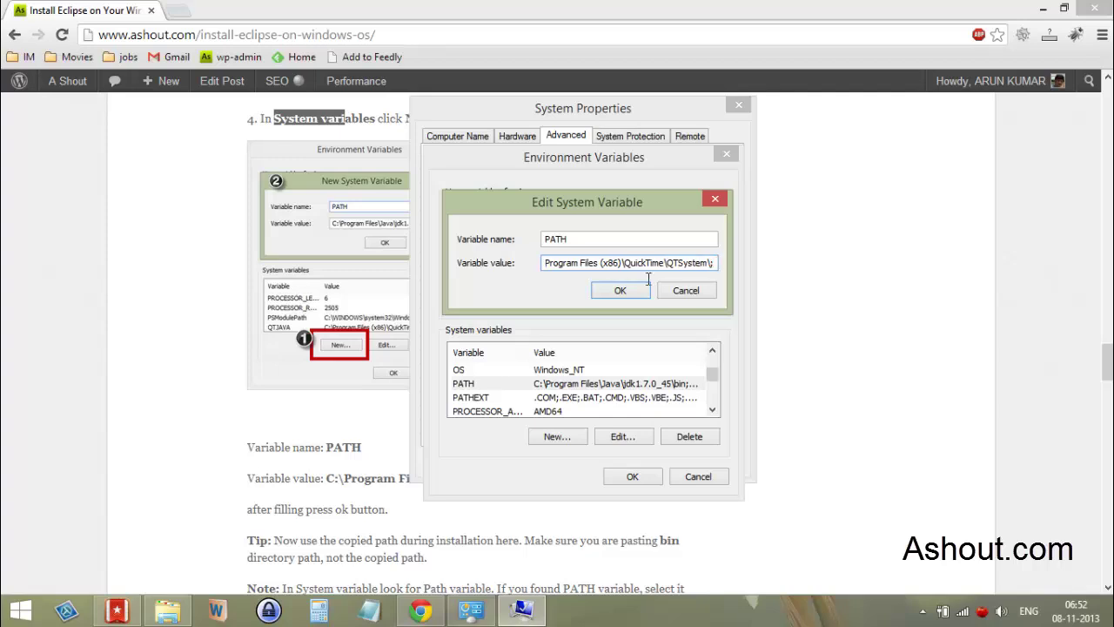
click(328, 478)
drag(328, 478, 564, 478)
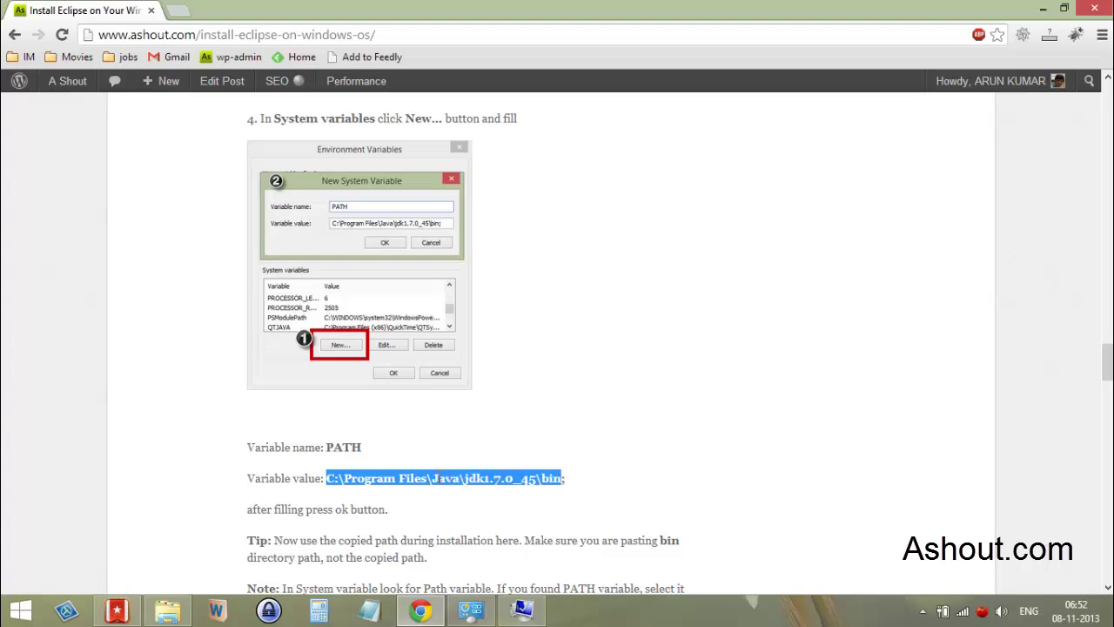
Clear the guide's highlight and open Local Disk (C:) in a new File Explorer window.
click(451, 482)
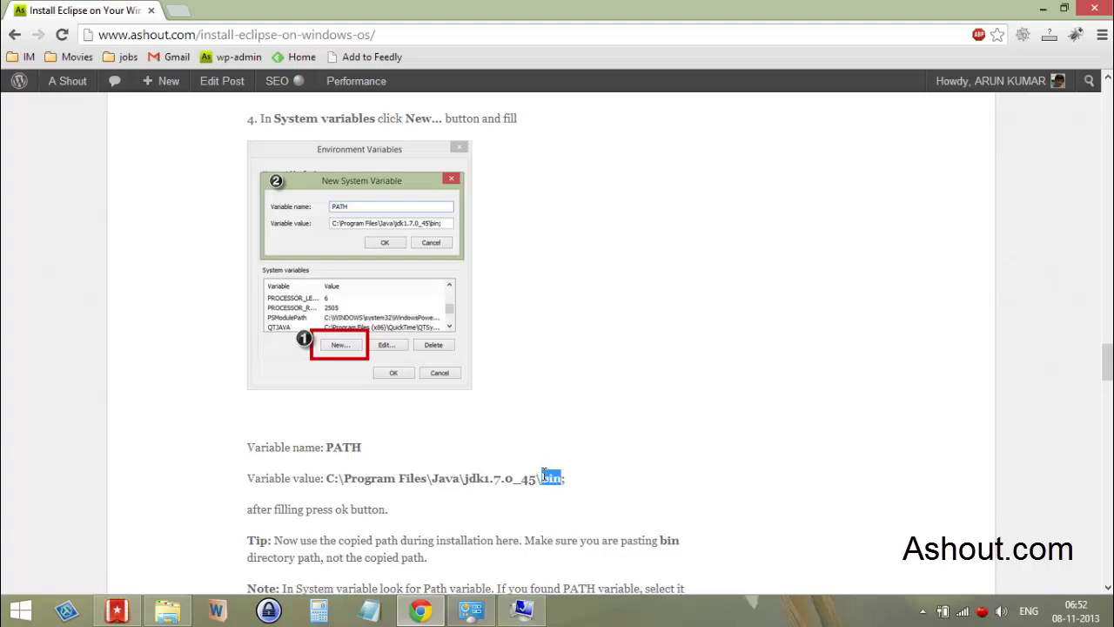
key(super+e)
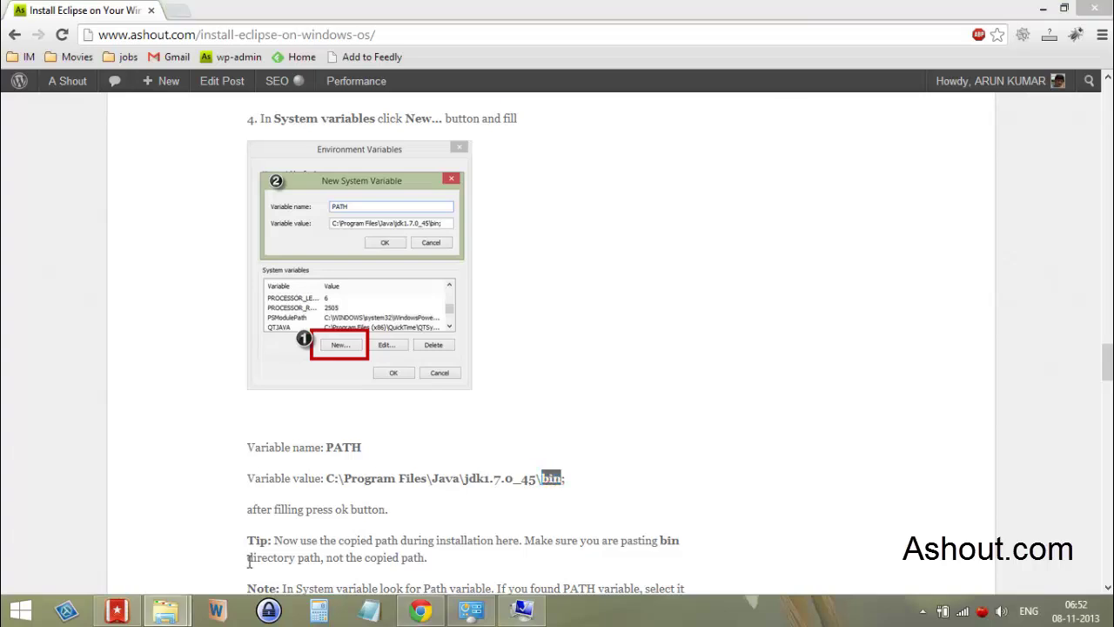
double_click(722, 337)
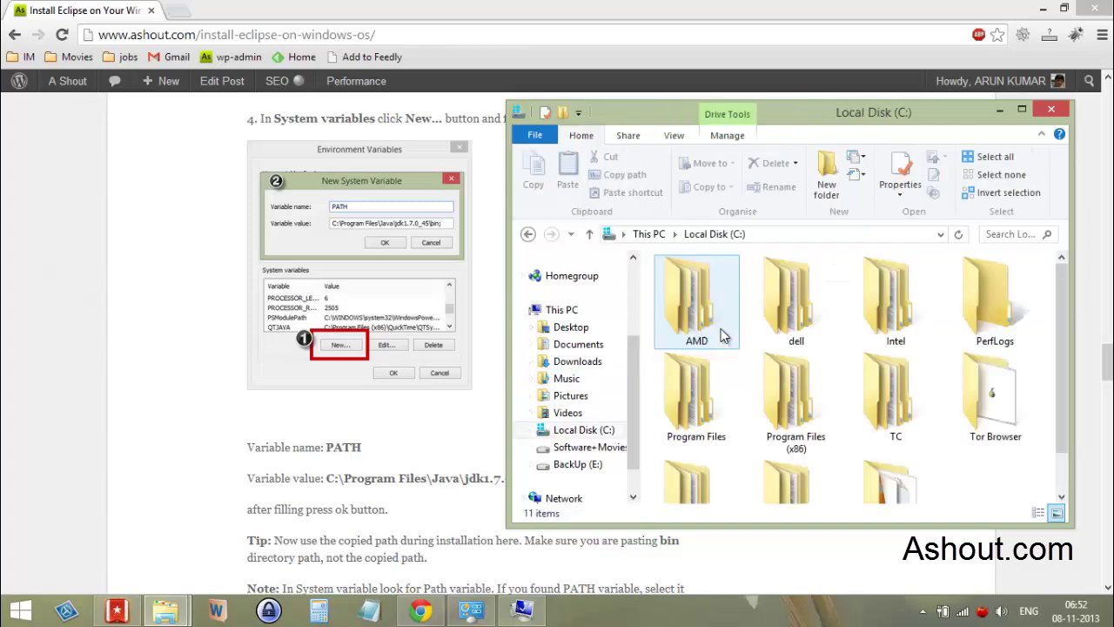
Browse to C:\Program Files\Java\jdk1.7.0_45\bin in File Explorer.
double_click(723, 423)
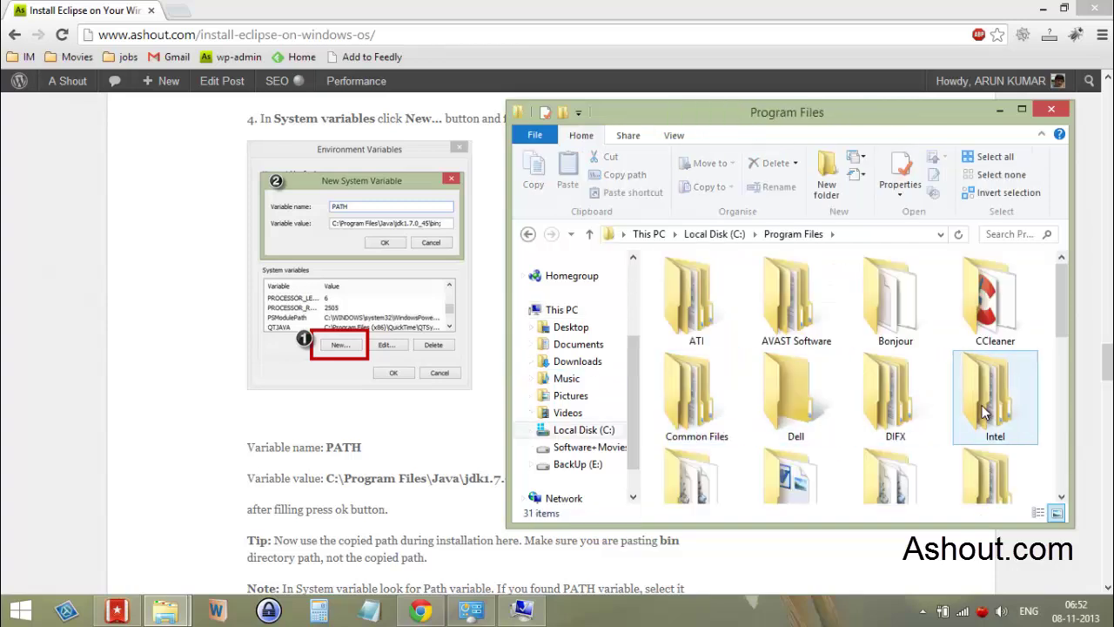
scroll(984, 404, down, 1)
scroll(905, 401, up, 1)
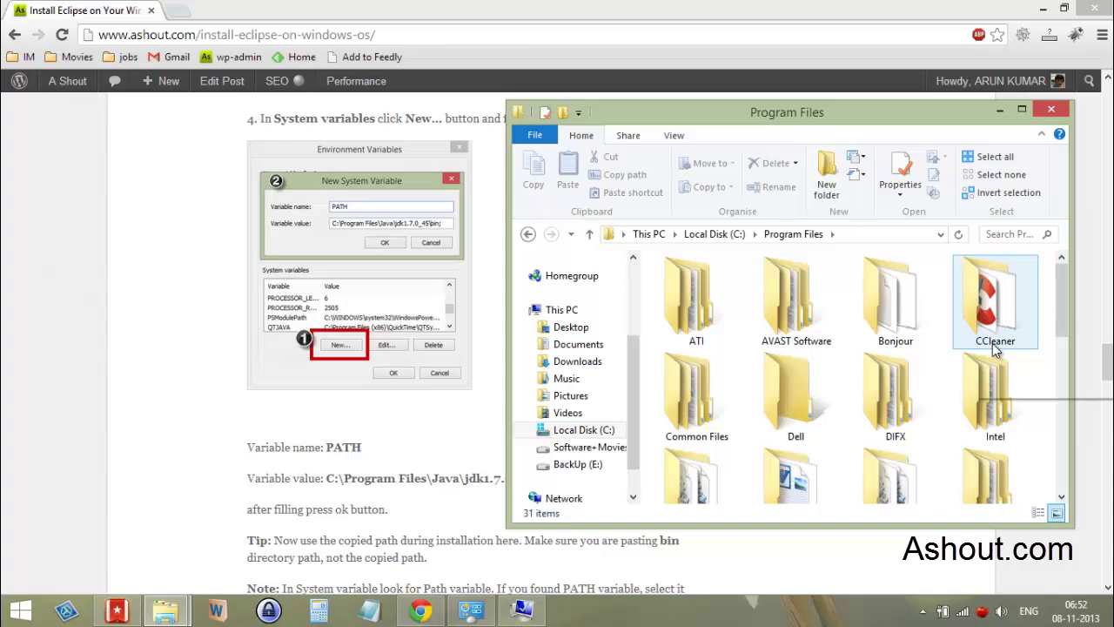
scroll(994, 348, down, 1)
double_click(996, 296)
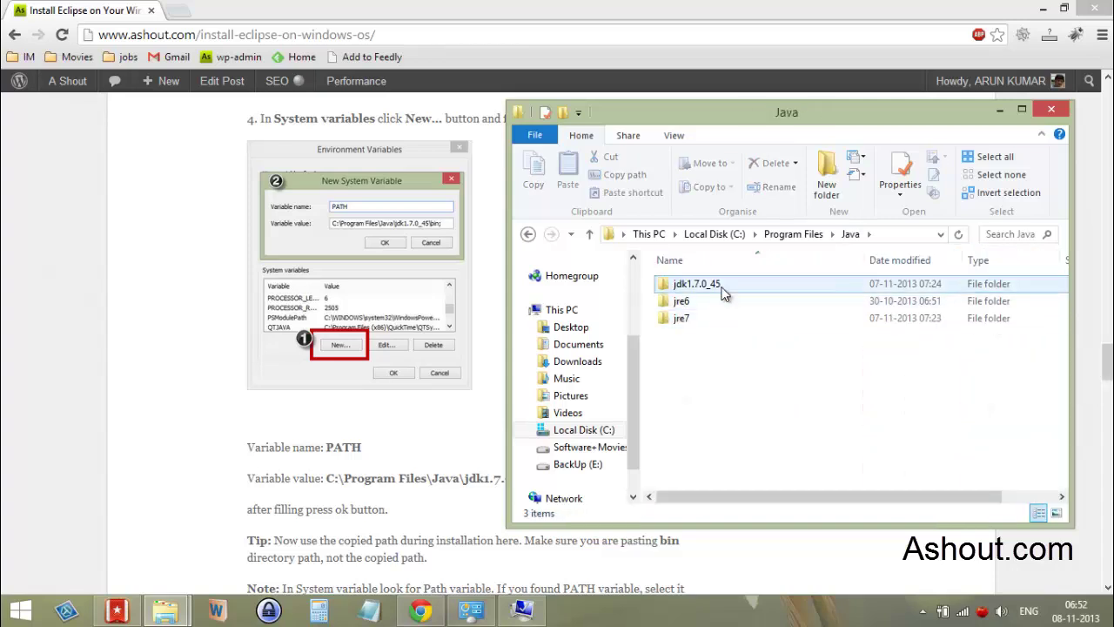
double_click(705, 288)
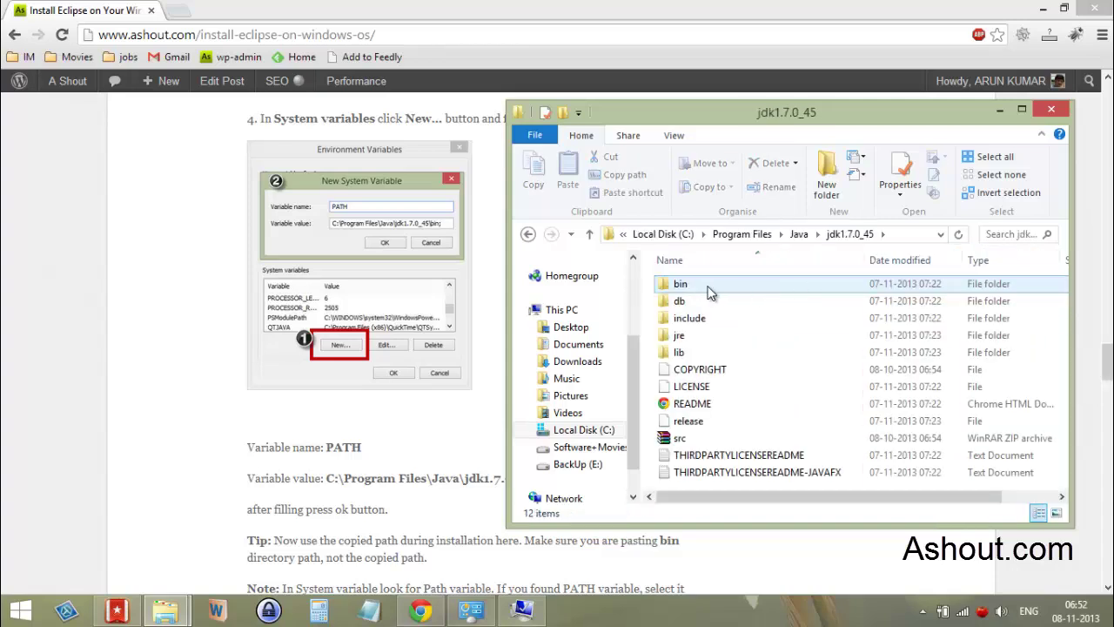
double_click(713, 284)
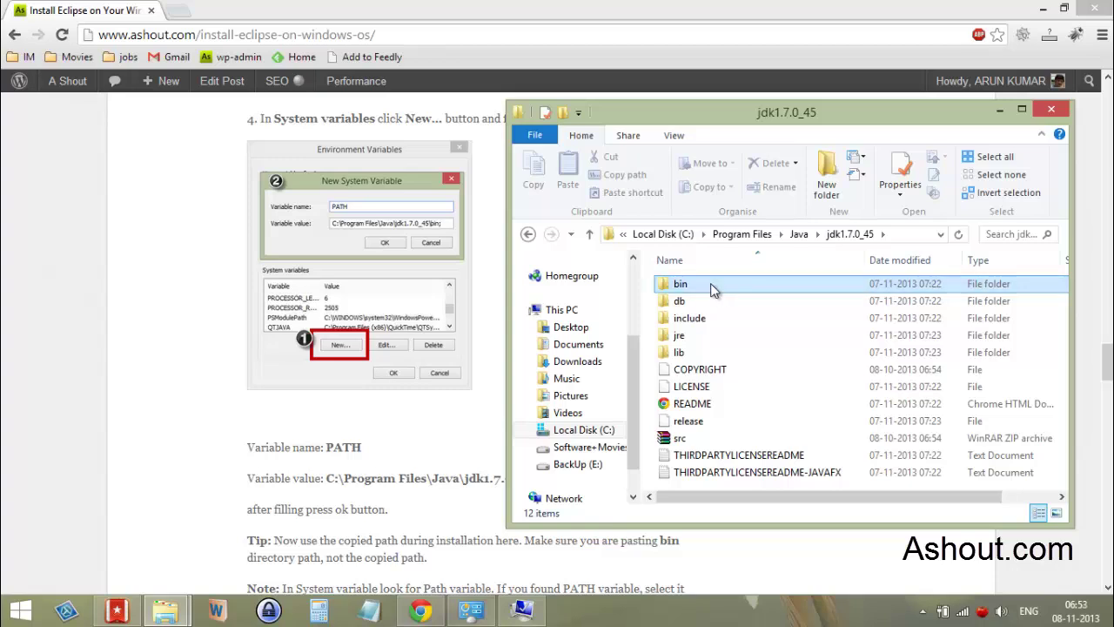
Copy the bin folder path from the address bar and return to the PATH edit dialog.
click(843, 236)
right_click(844, 236)
click(897, 293)
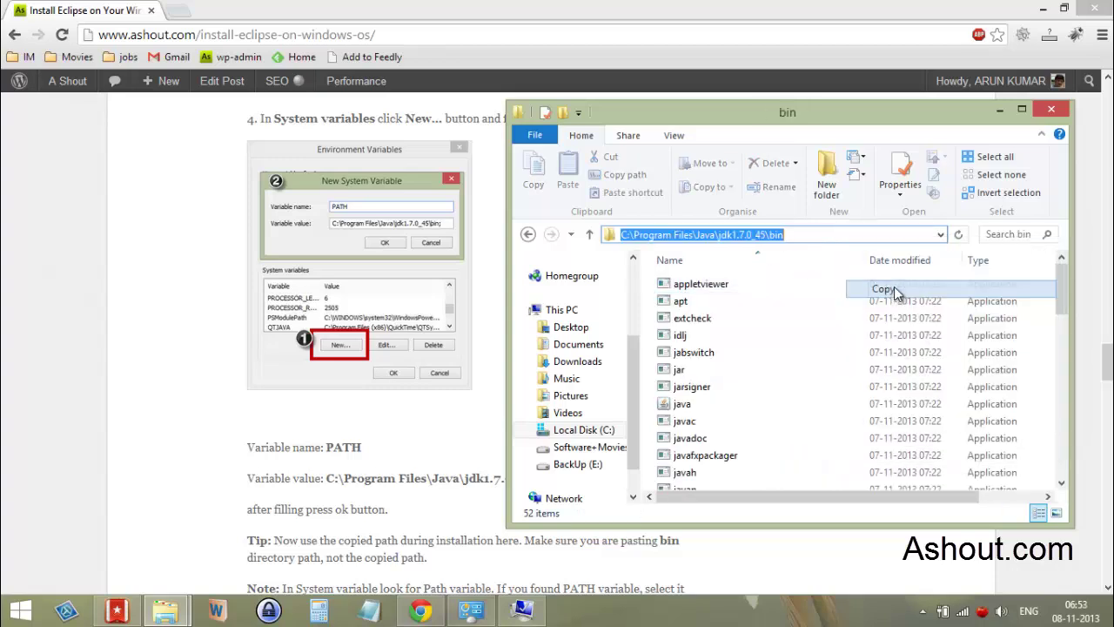
click(998, 108)
click(522, 609)
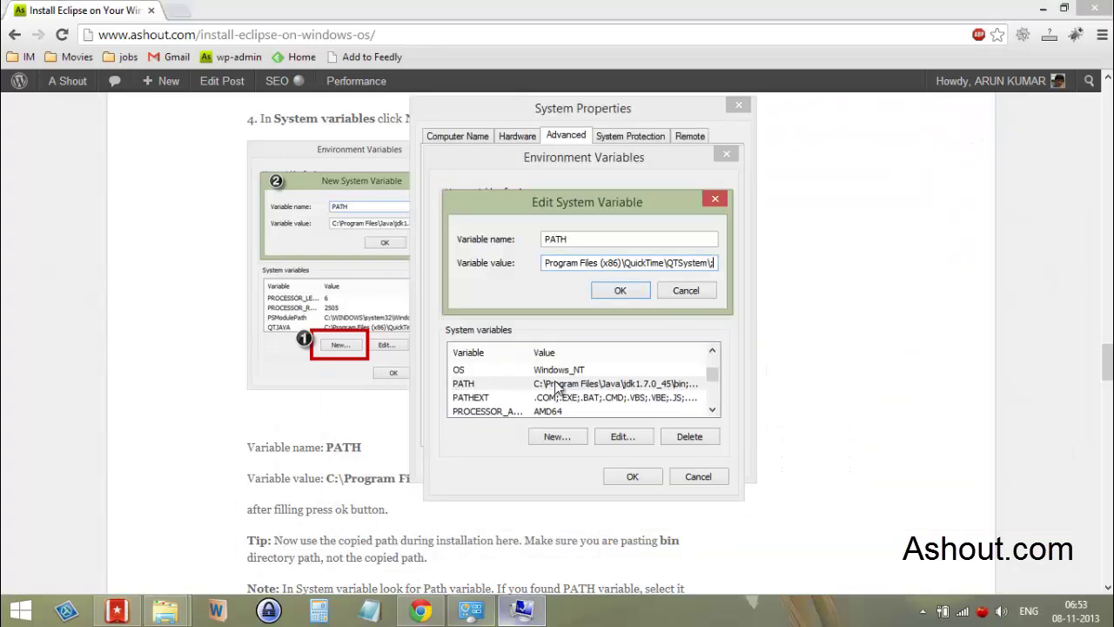
Paste the bin path after PATH's semicolon, review it, cancel the edit and return to the guide.
right_click(716, 268)
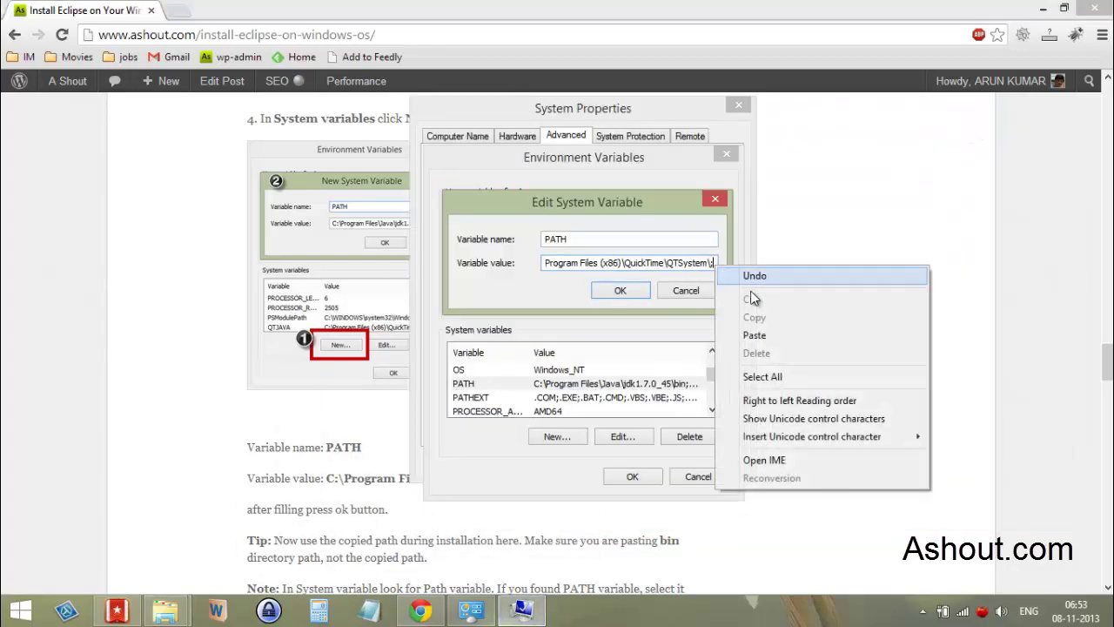
click(769, 334)
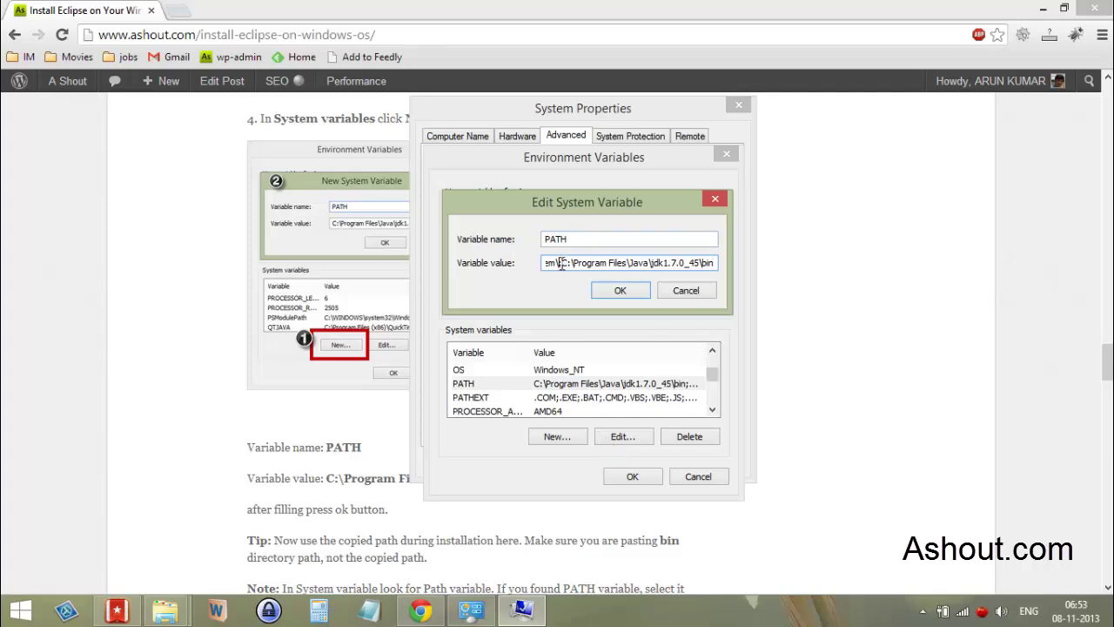
drag(601, 263, 714, 265)
click(707, 262)
click(696, 291)
click(139, 331)
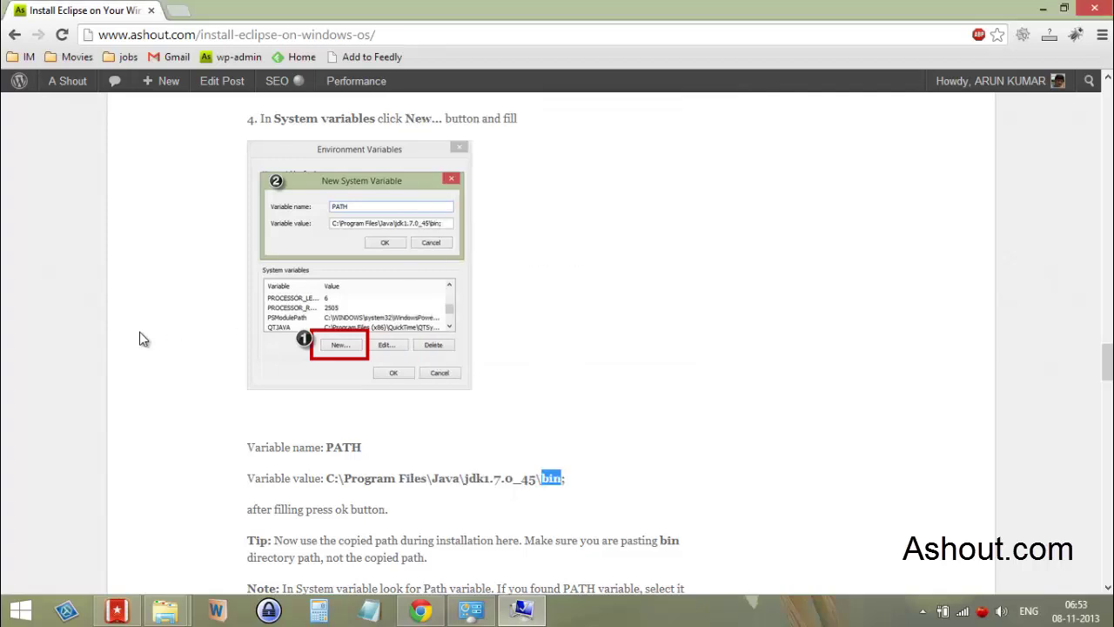
Start a New system variable and copy the word PATH from the guide.
click(522, 610)
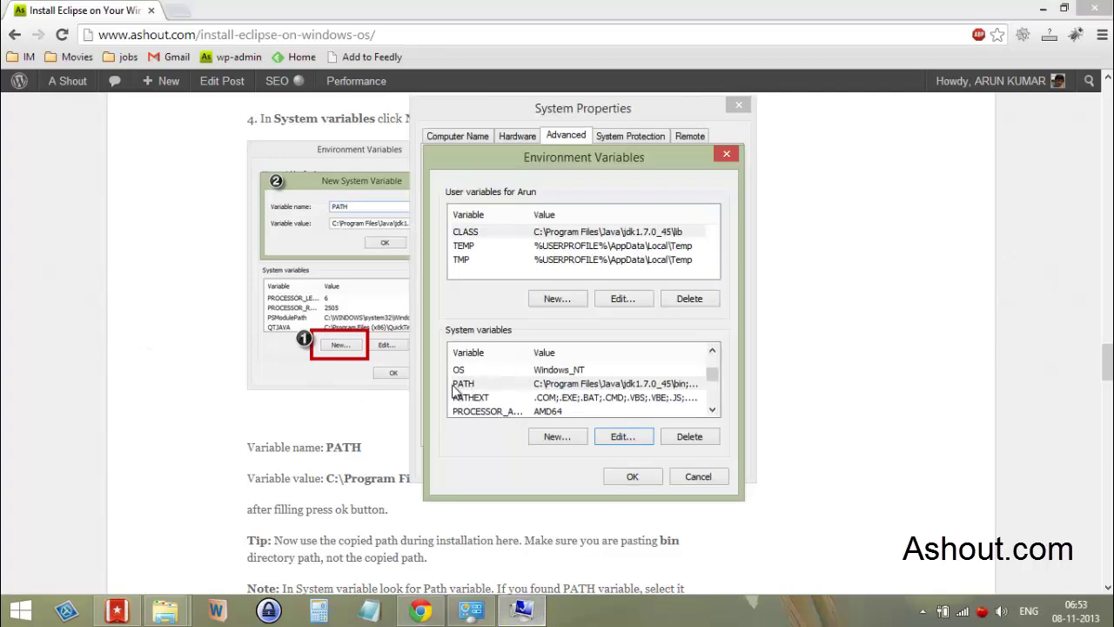
click(569, 436)
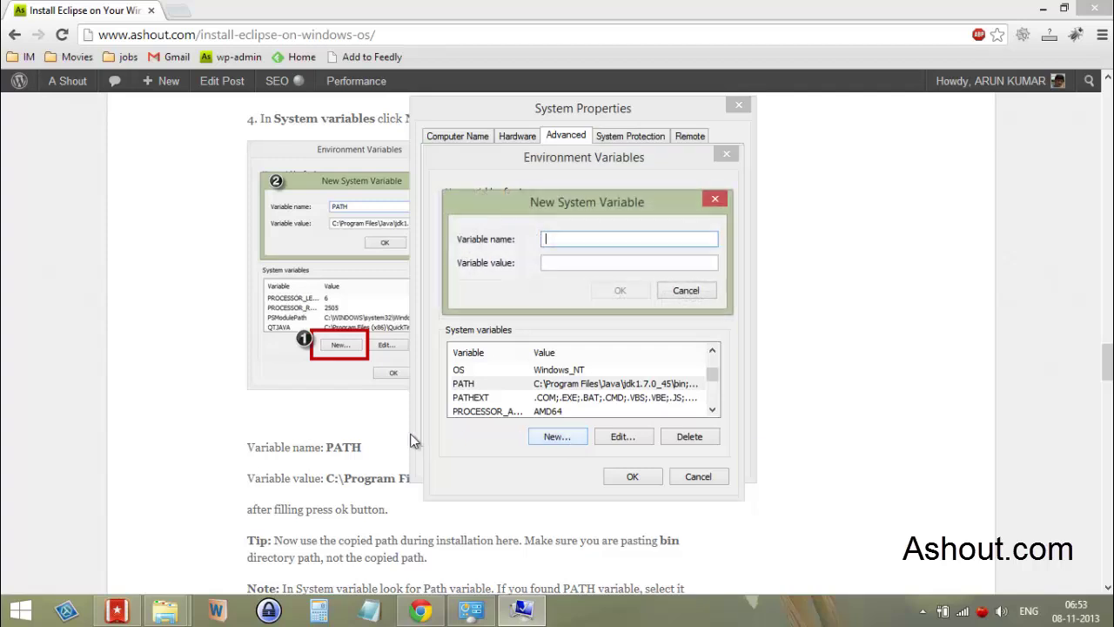
click(328, 447)
double_click(340, 448)
right_click(335, 447)
click(377, 455)
Paste PATH as the new variable's name and move to the value field.
click(521, 609)
right_click(572, 237)
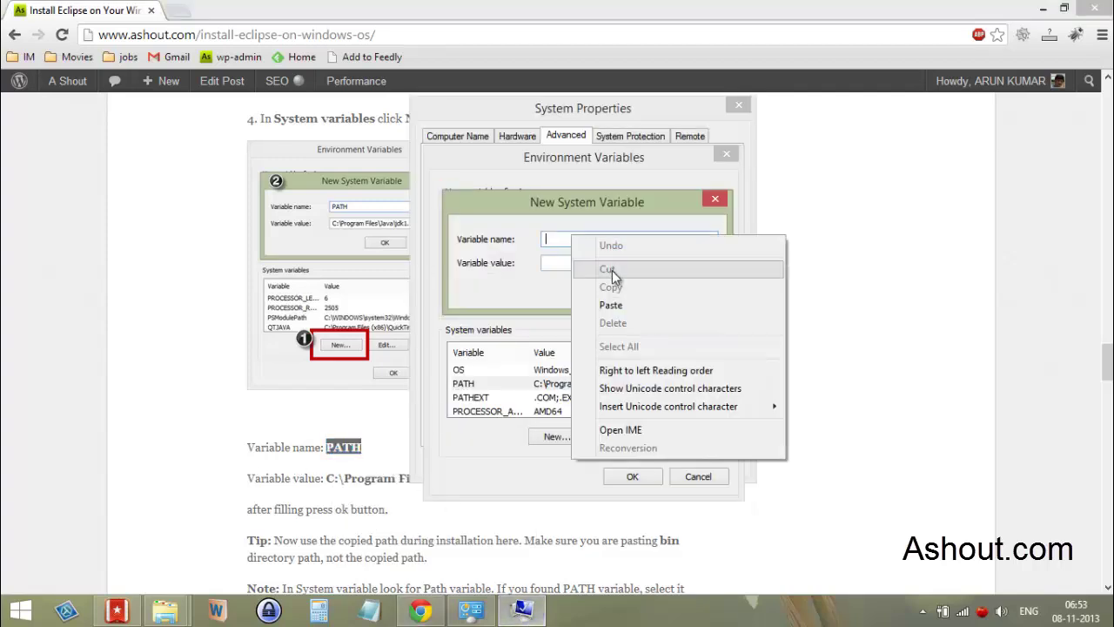
click(620, 306)
click(548, 264)
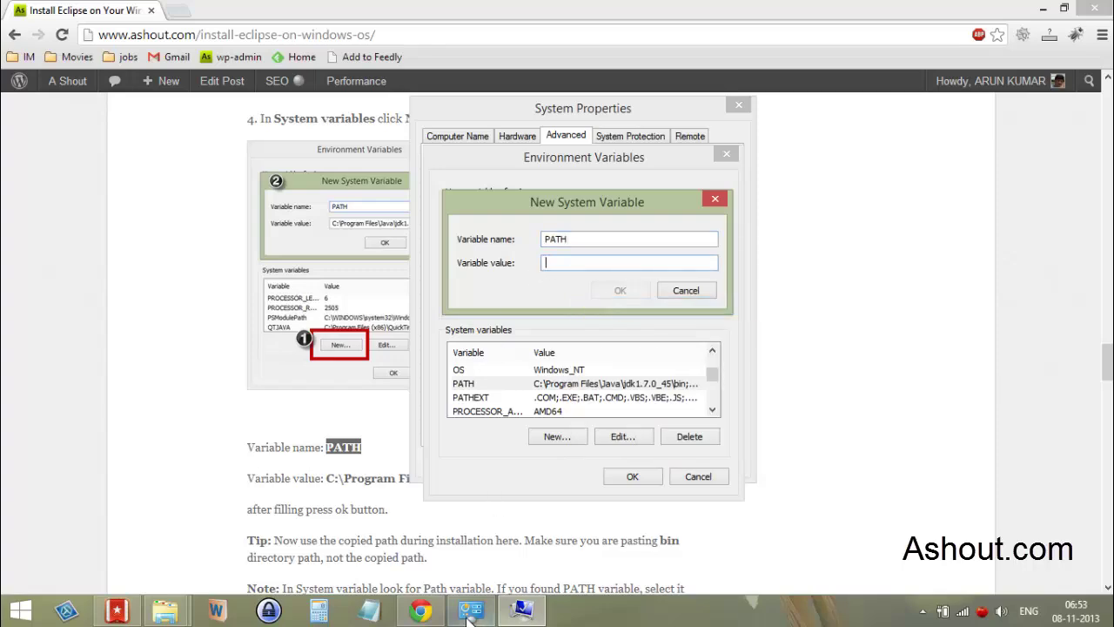
Paste C:\Program Files\Java\jdk1.7.0_45\bin, copied from Explorer's address bar, as the new variable's value.
mouse_move(168, 609)
click(288, 524)
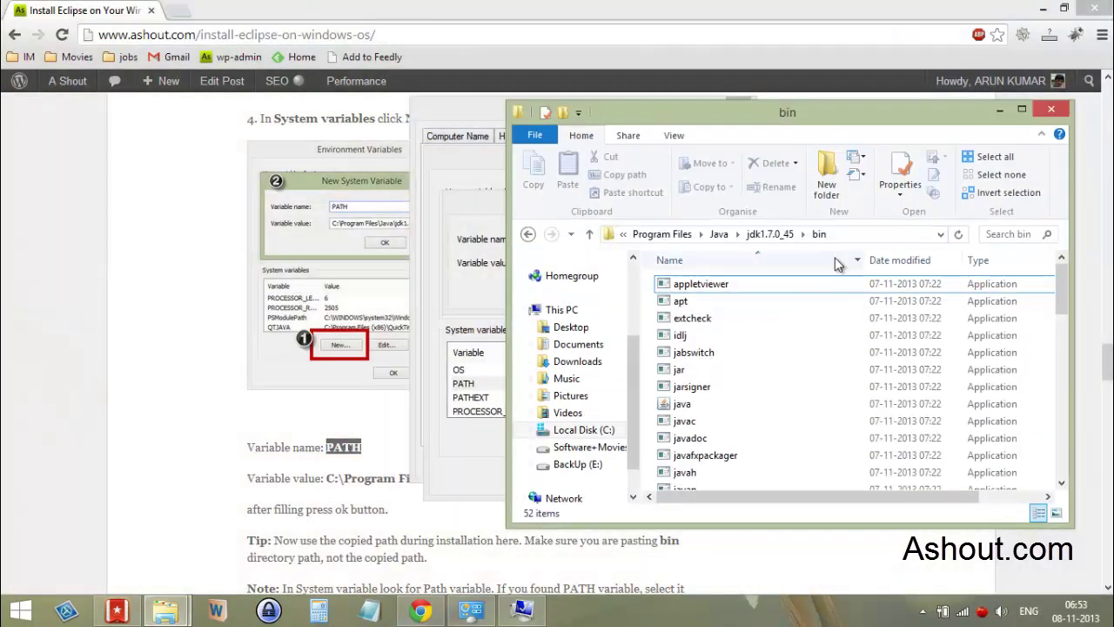
click(844, 233)
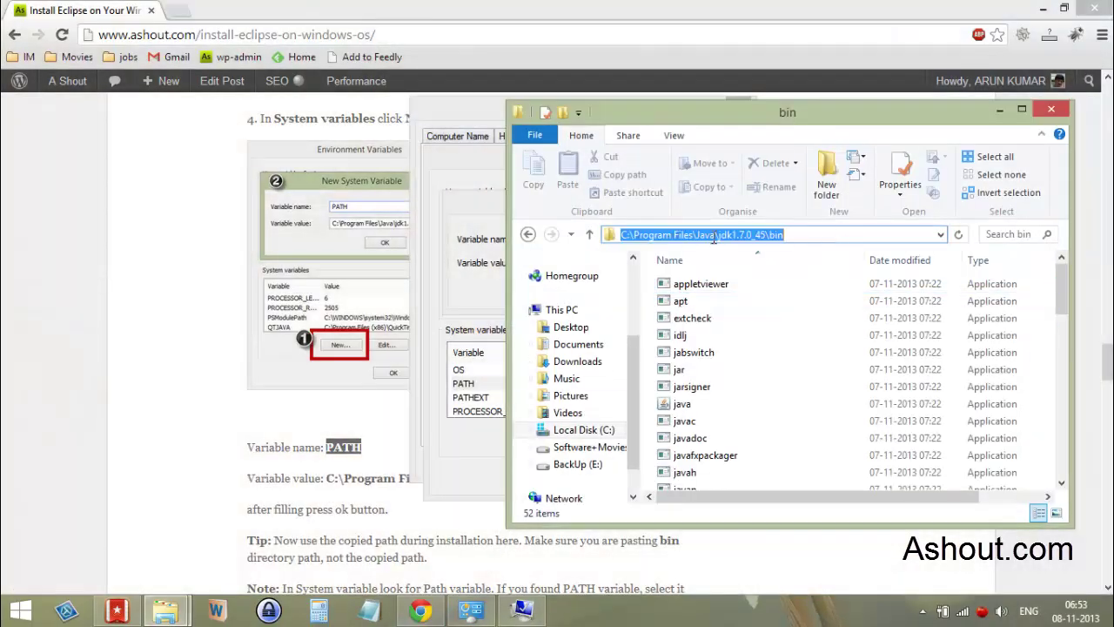
right_click(803, 229)
click(862, 284)
click(997, 112)
right_click(645, 267)
click(704, 336)
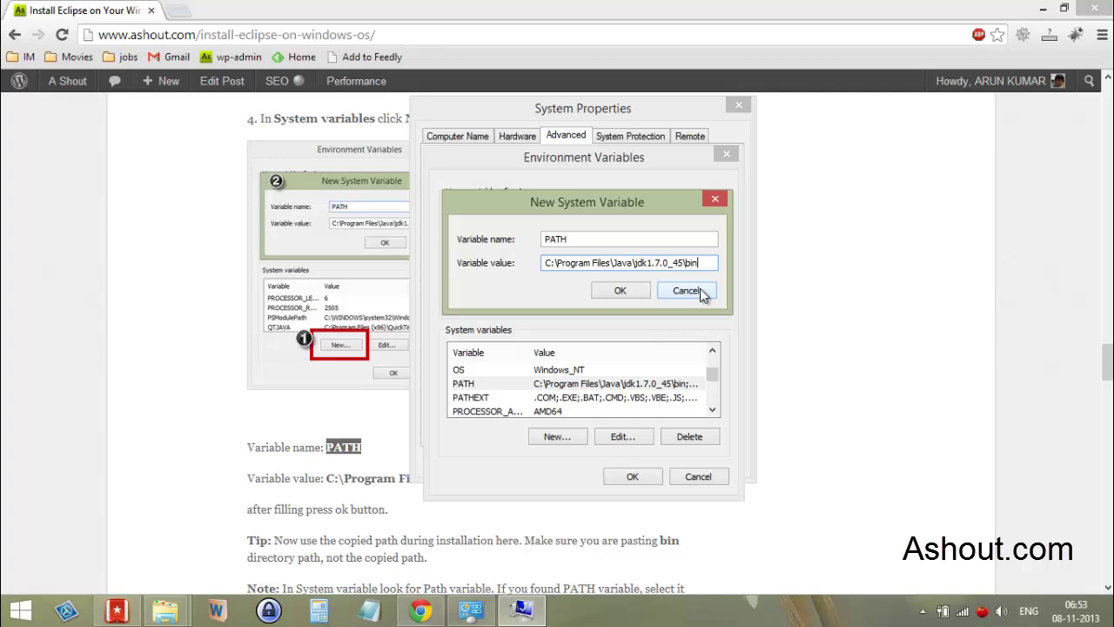
Cancel the new system variable and scroll the guide to step 5's CLASS user variable.
click(703, 292)
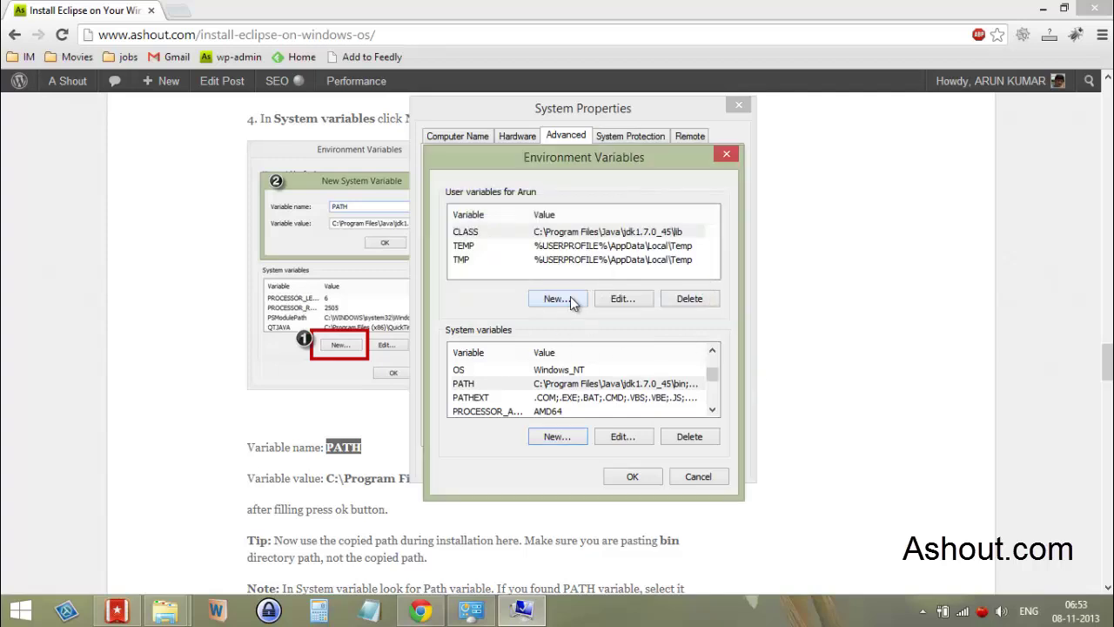
click(239, 472)
scroll(240, 472, down, 9)
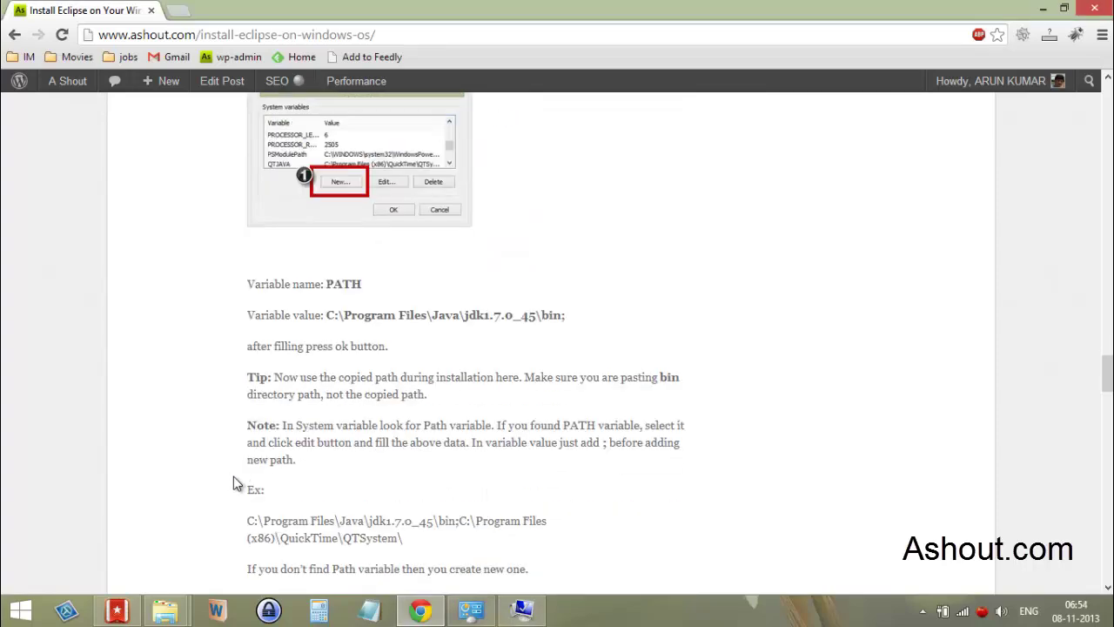
scroll(241, 468, down, 2)
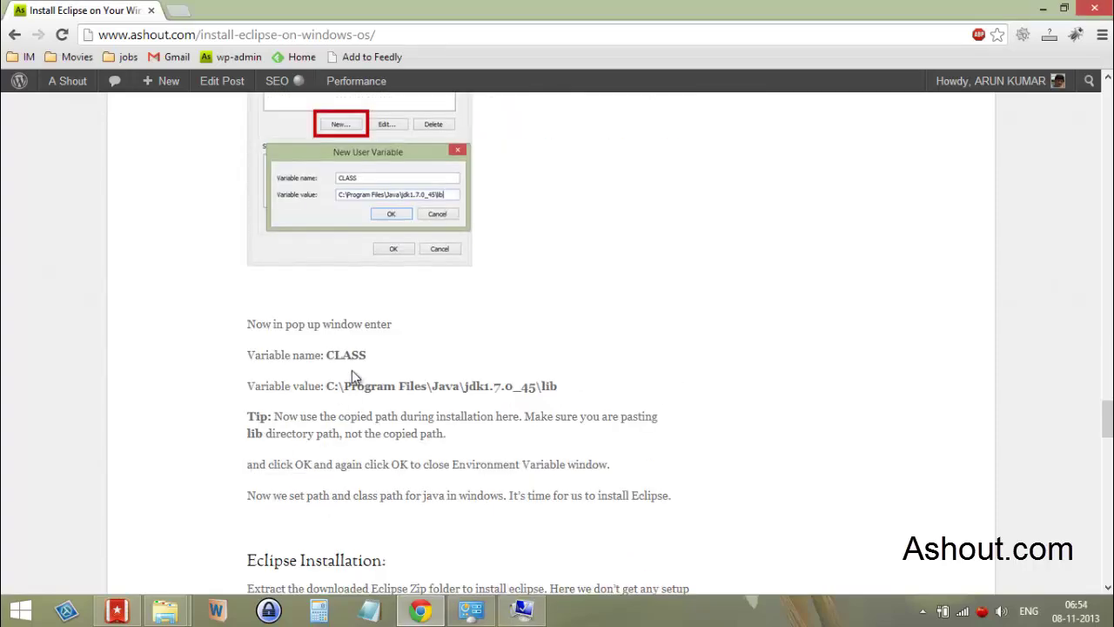
scroll(352, 372, down, 1)
scroll(352, 372, up, 4)
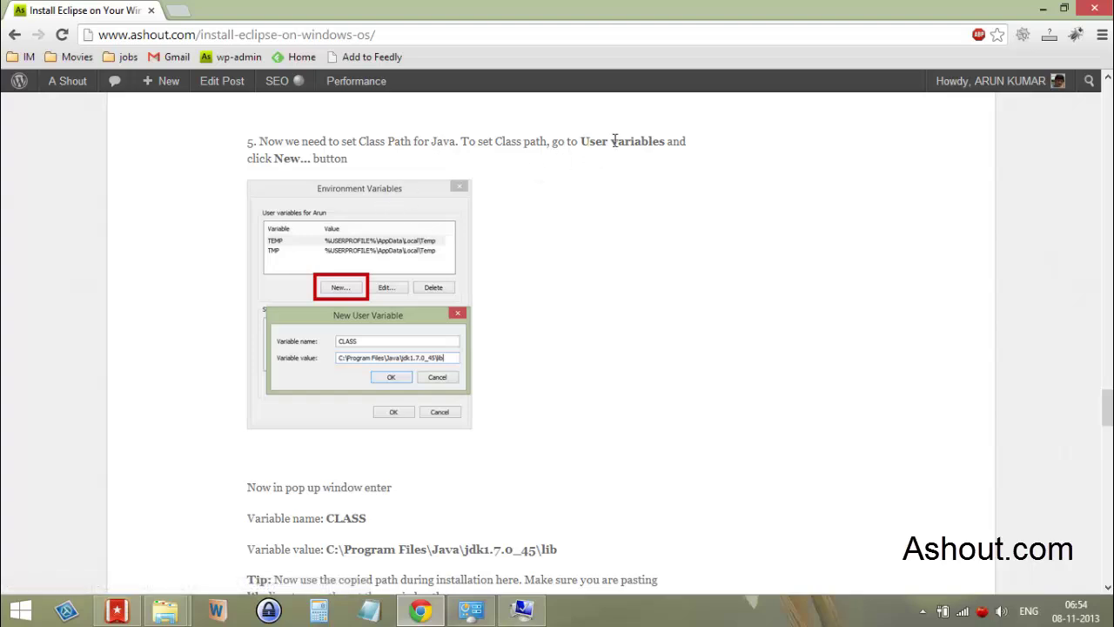
drag(582, 141, 696, 147)
Open the CLASS user variable for editing and compare its value with the guide's lib path.
scroll(644, 313, down, 1)
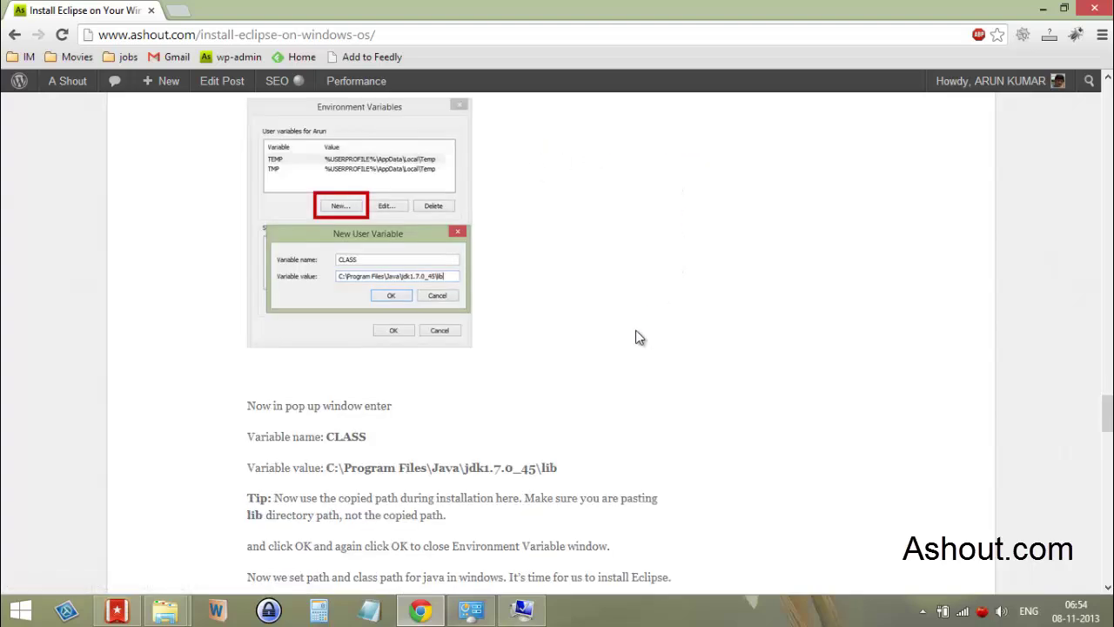
click(523, 609)
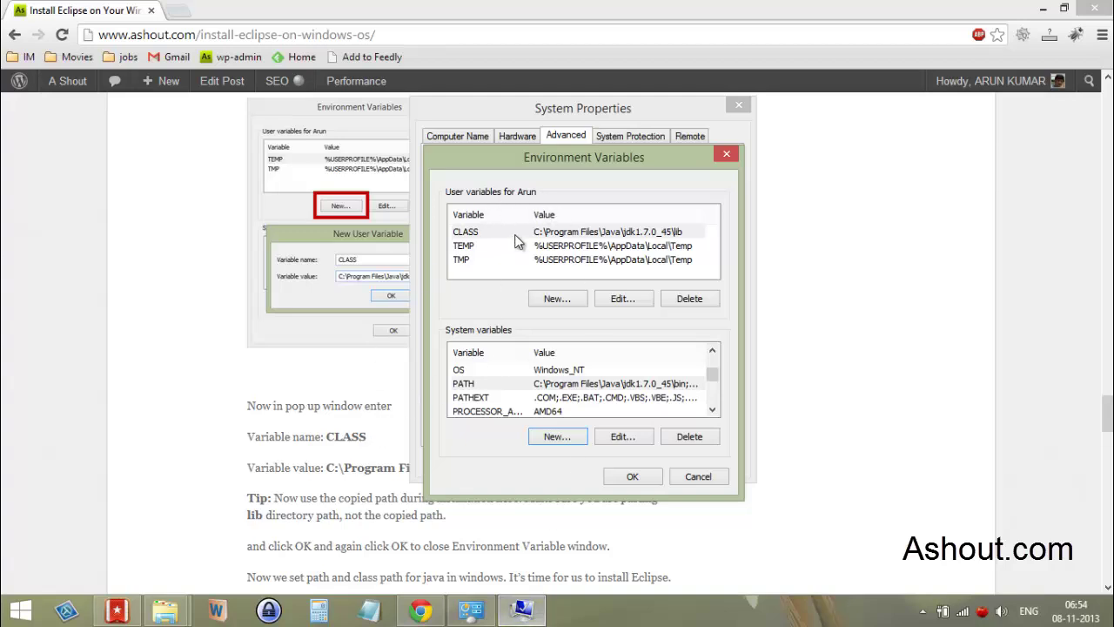
click(461, 234)
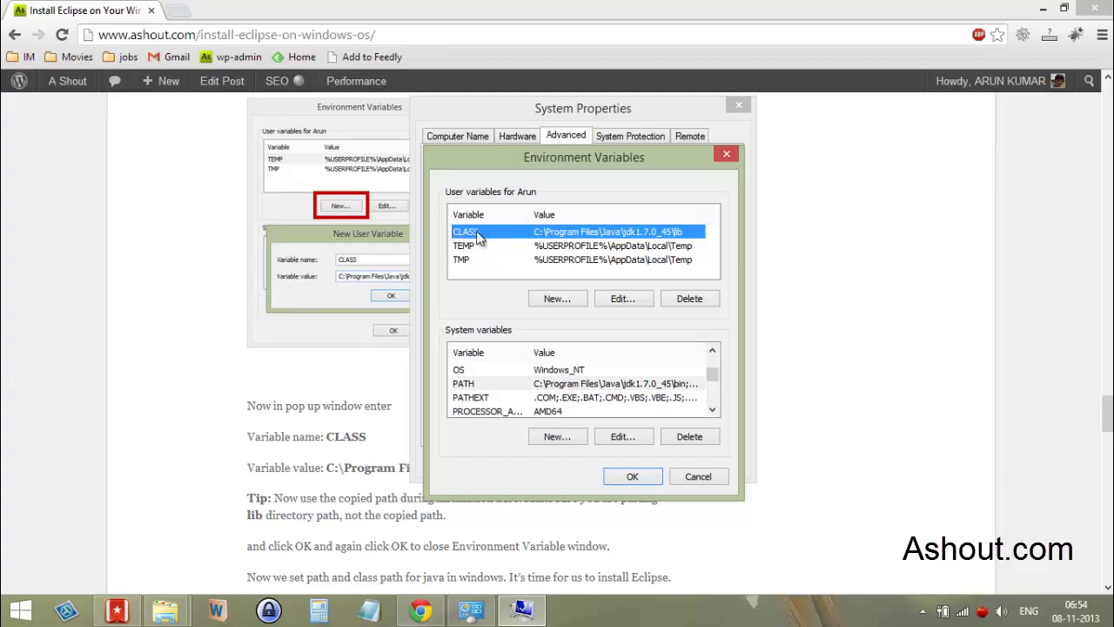
click(622, 300)
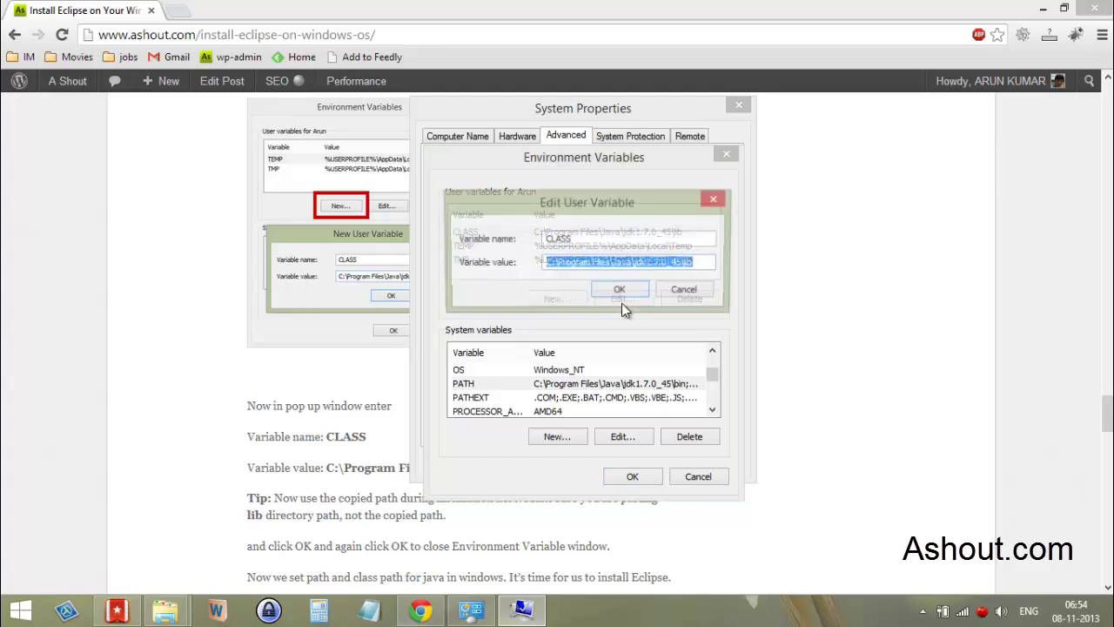
click(711, 263)
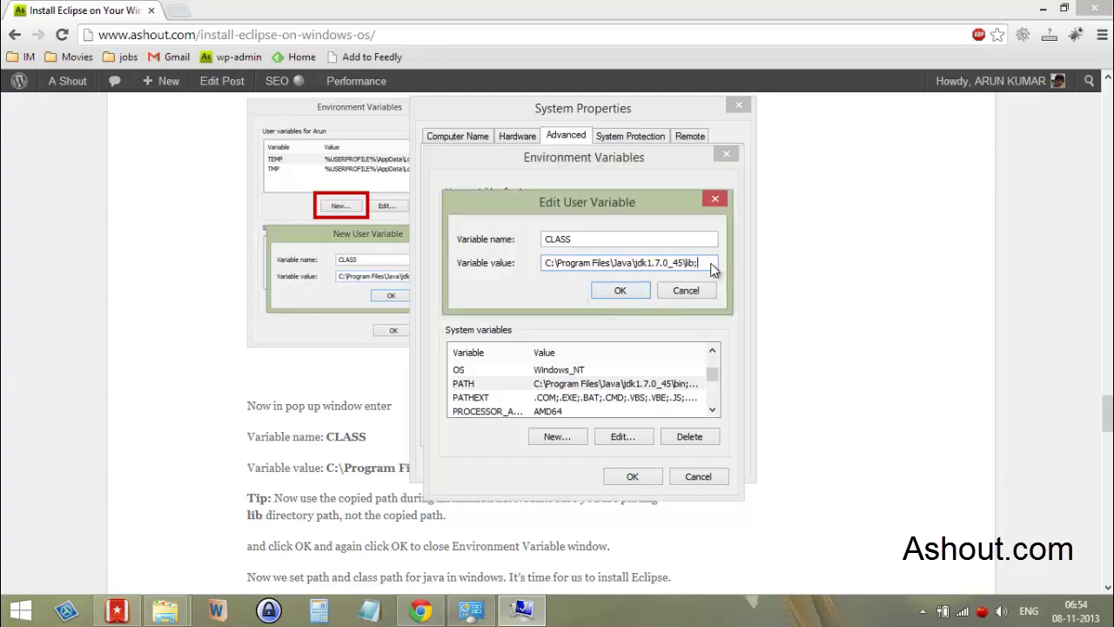
click(337, 459)
drag(331, 463, 560, 468)
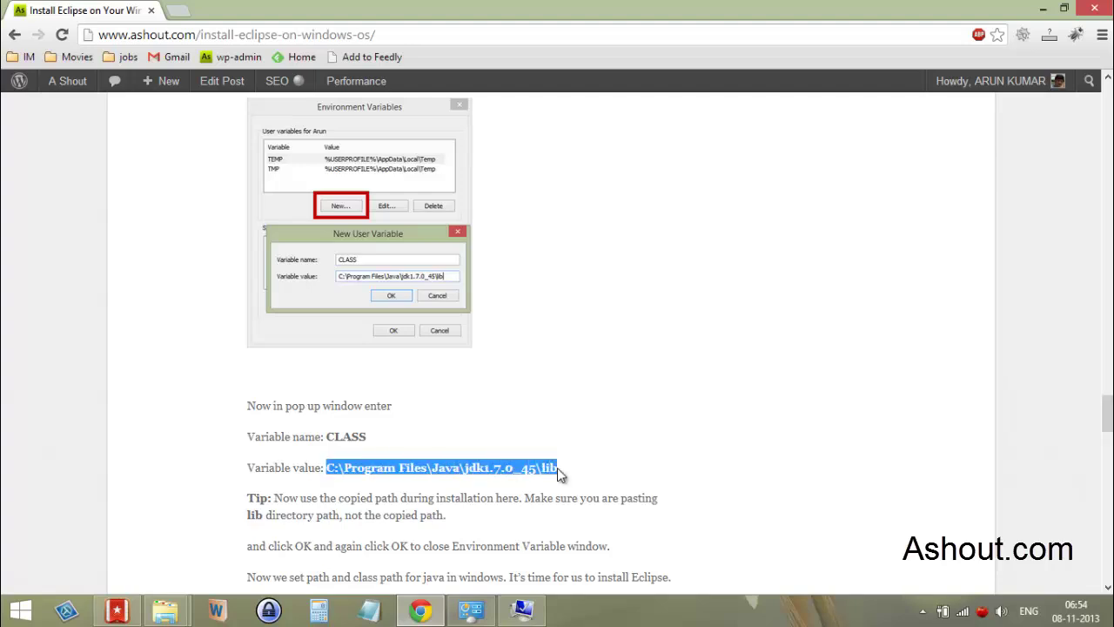
click(557, 468)
double_click(547, 467)
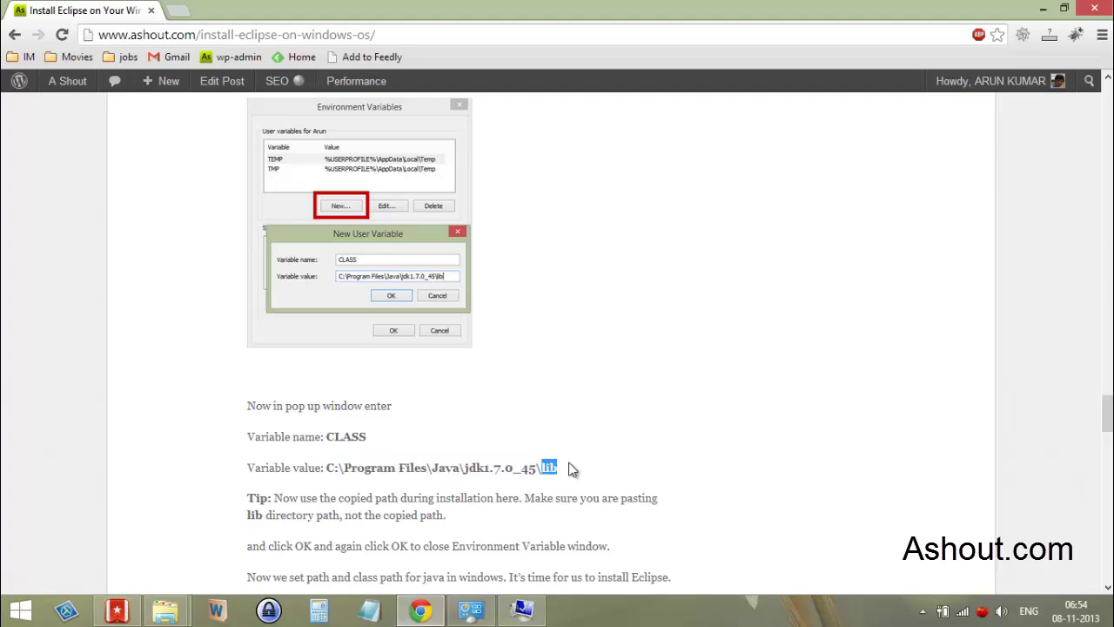
scroll(582, 439, up, 10)
scroll(482, 357, up, 15)
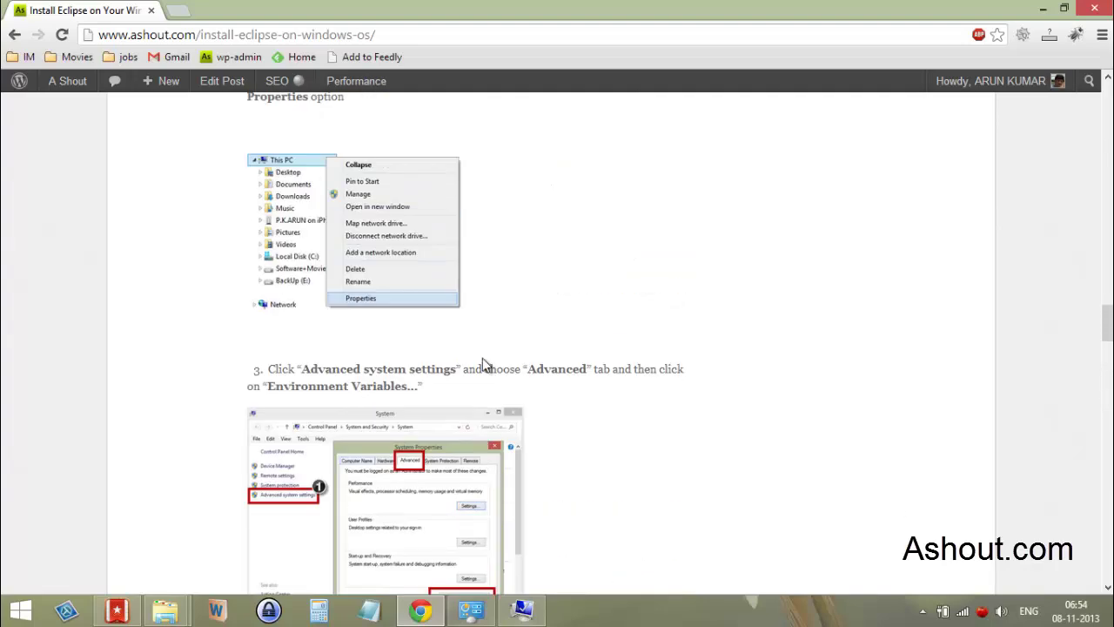
scroll(482, 392, down, 11)
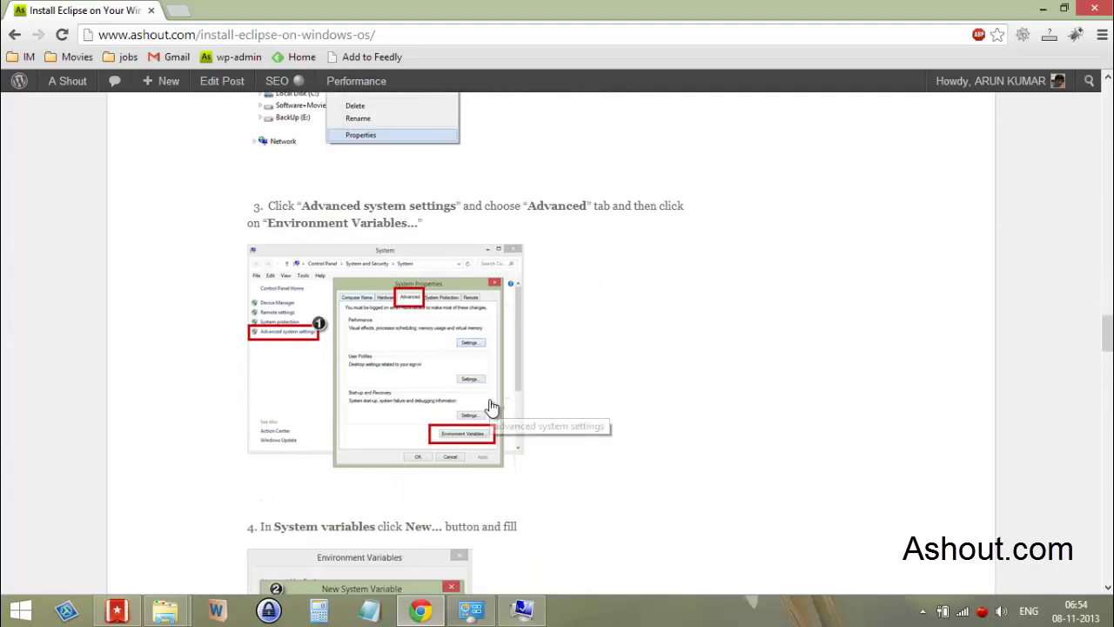
scroll(505, 418, down, 1)
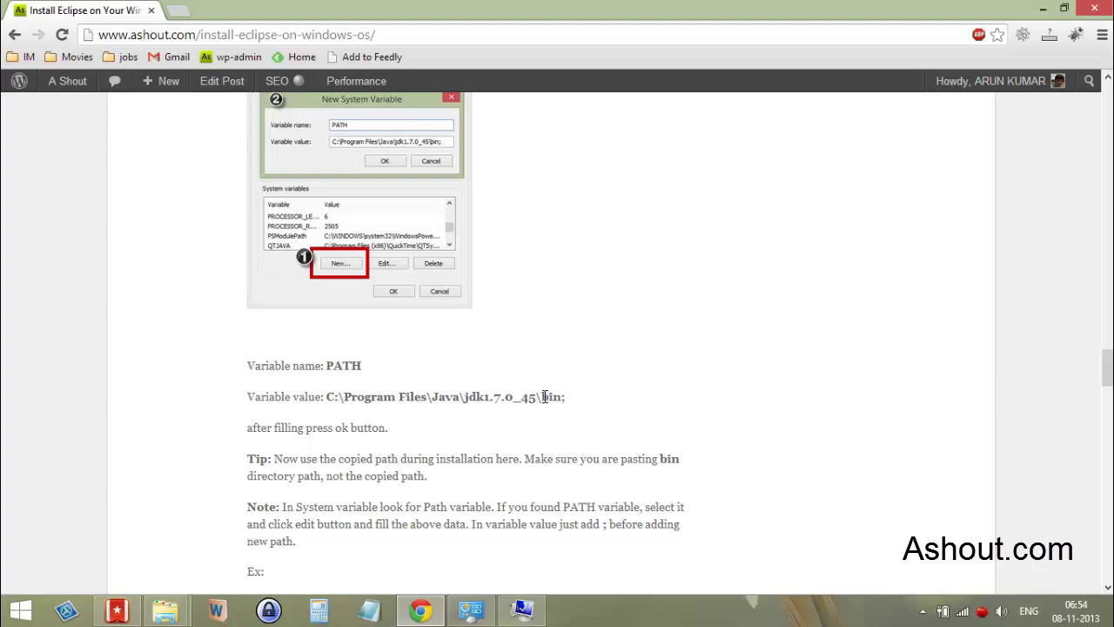
scroll(622, 424, down, 9)
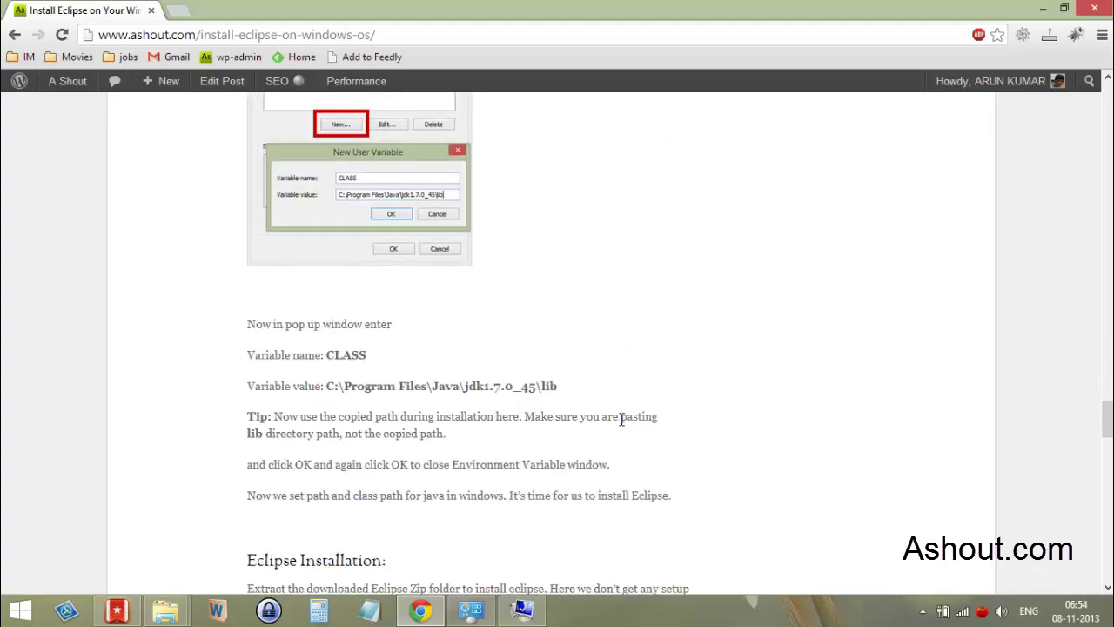
drag(540, 386, 562, 398)
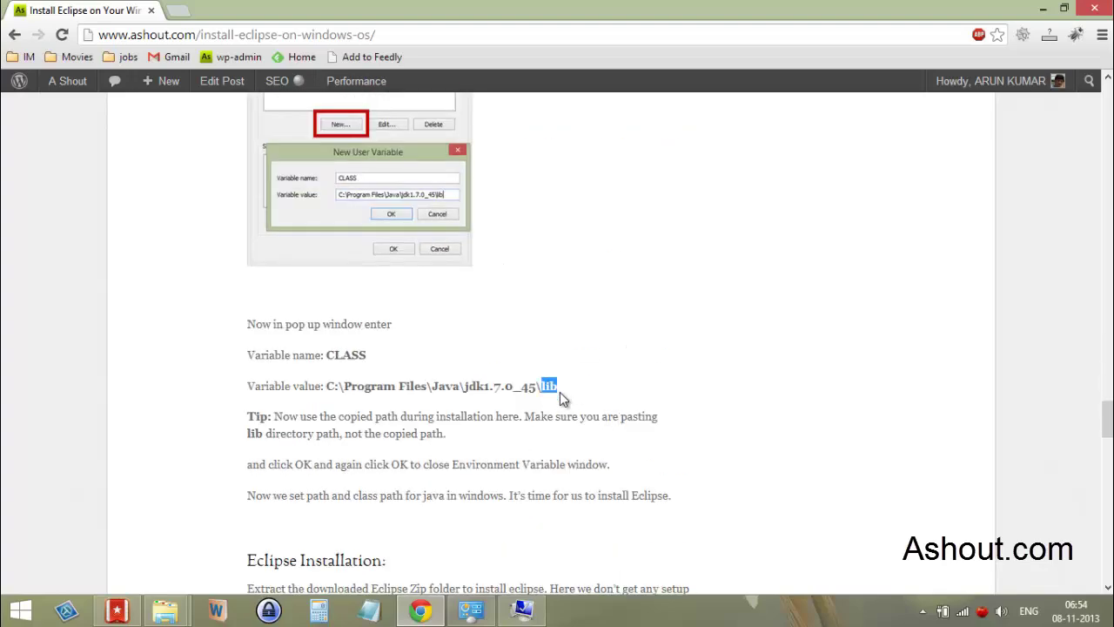
Go from the JDK bin folder up to jdk1.7.0_45\lib and copy its address-bar path.
mouse_move(164, 611)
click(268, 532)
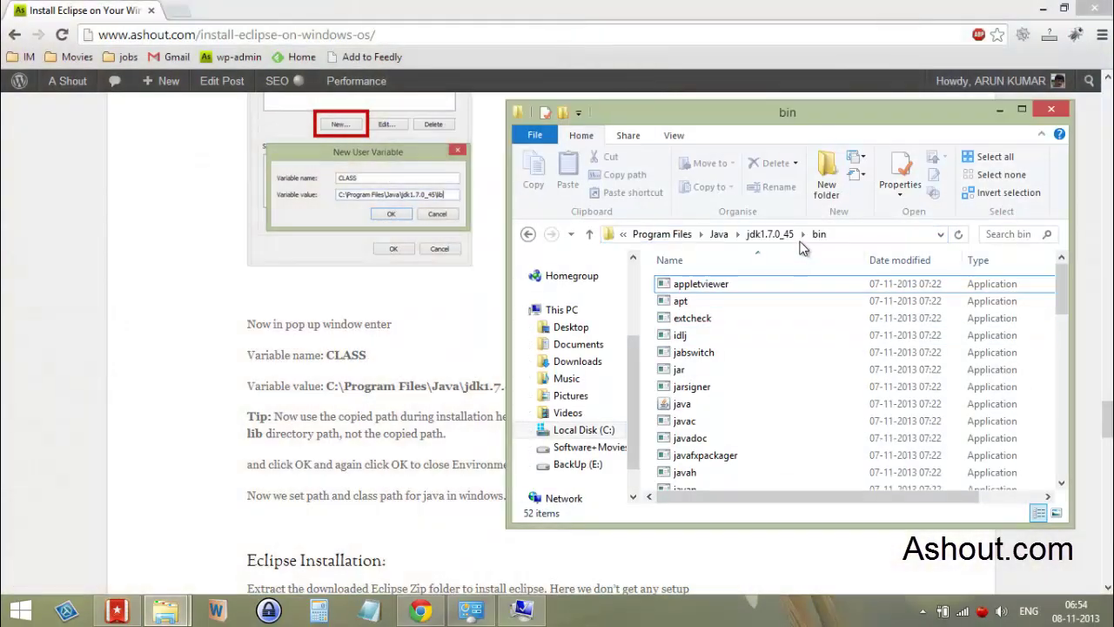
click(778, 235)
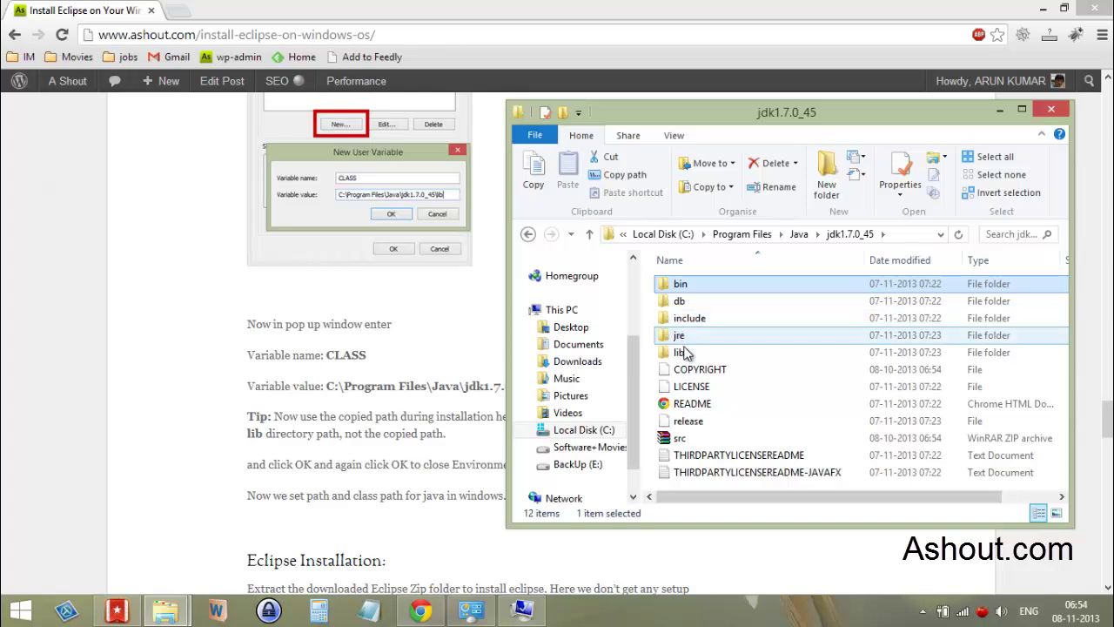
double_click(698, 352)
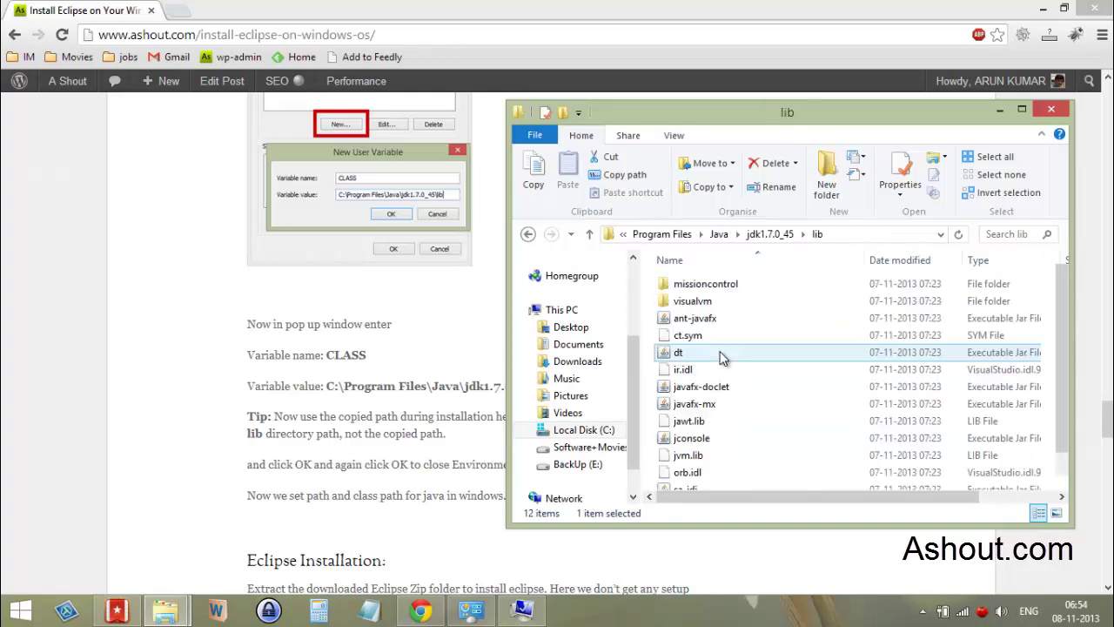
click(852, 237)
right_click(852, 240)
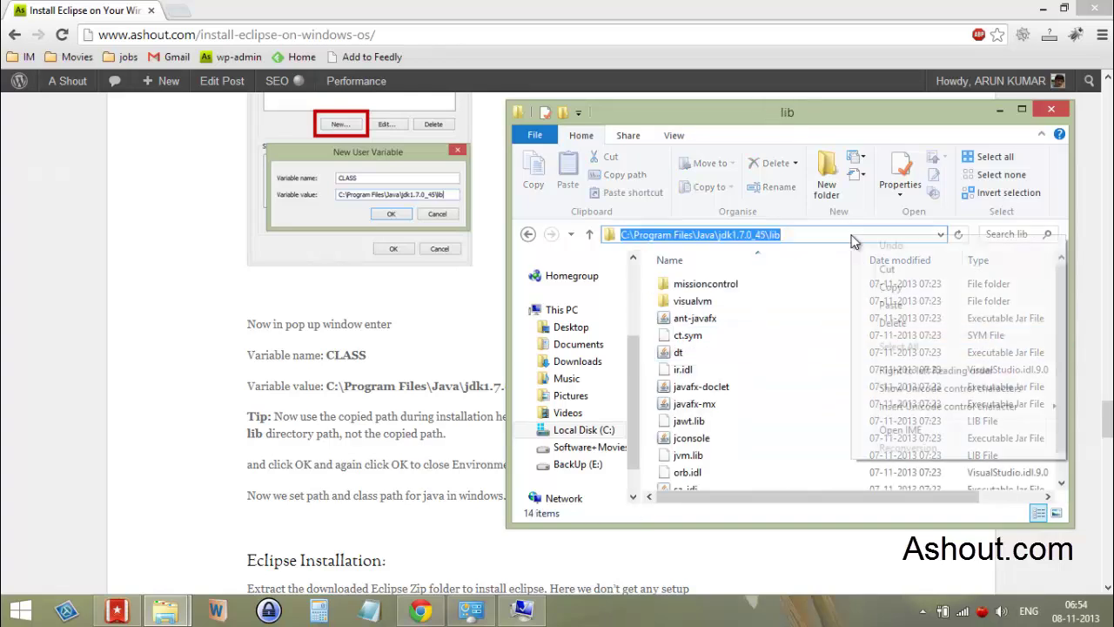
click(893, 288)
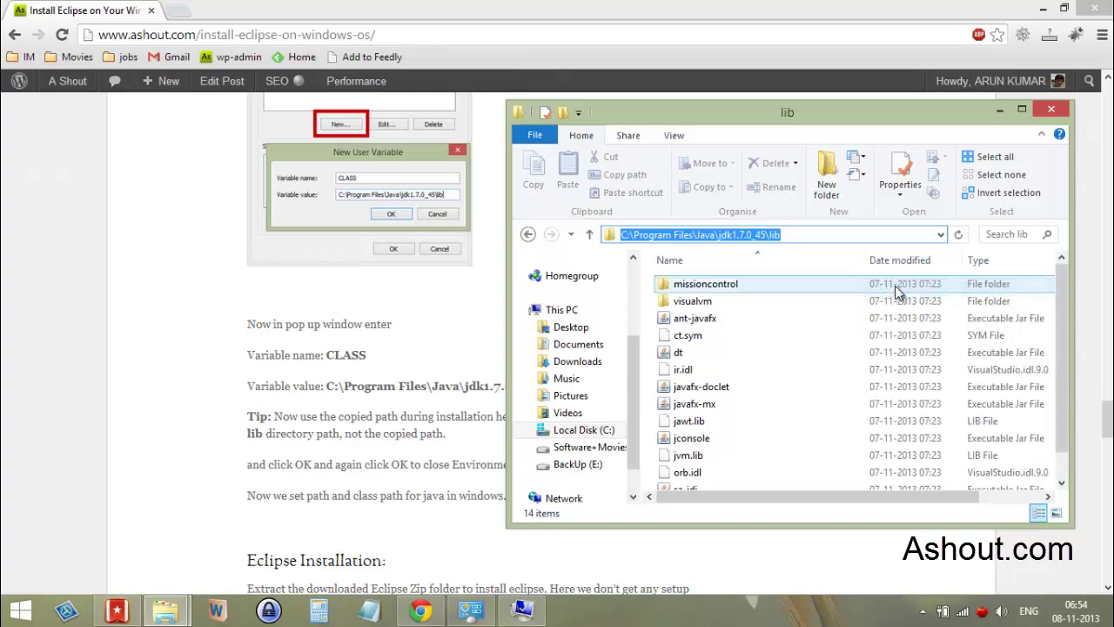
Re-copy the lib folder path, minimize Explorer, and return to the CLASS value field.
click(700, 235)
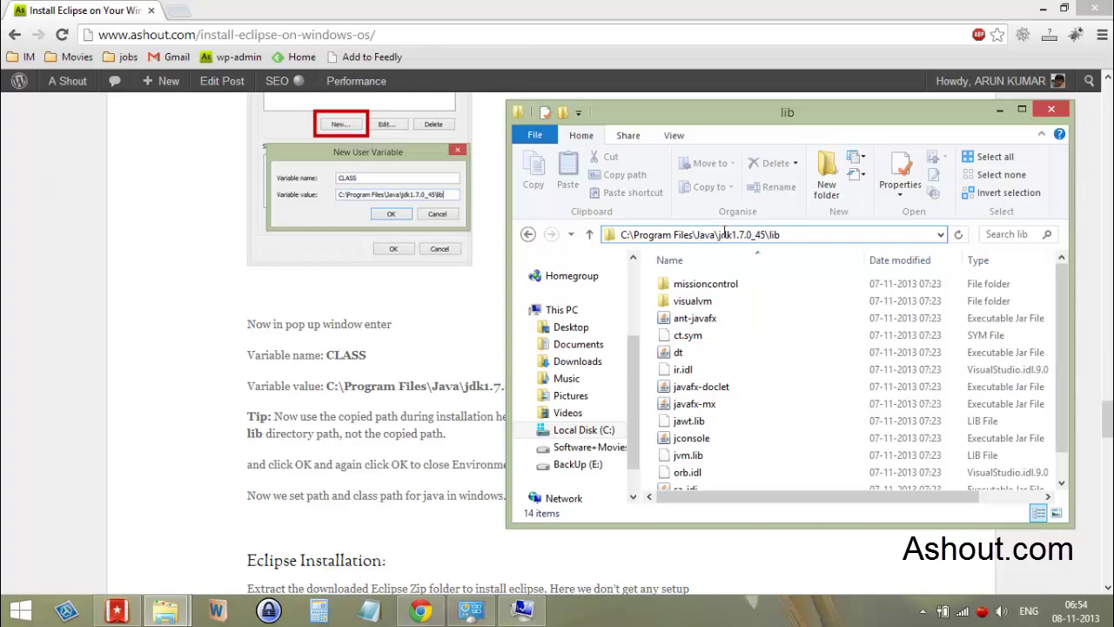
drag(783, 234, 621, 235)
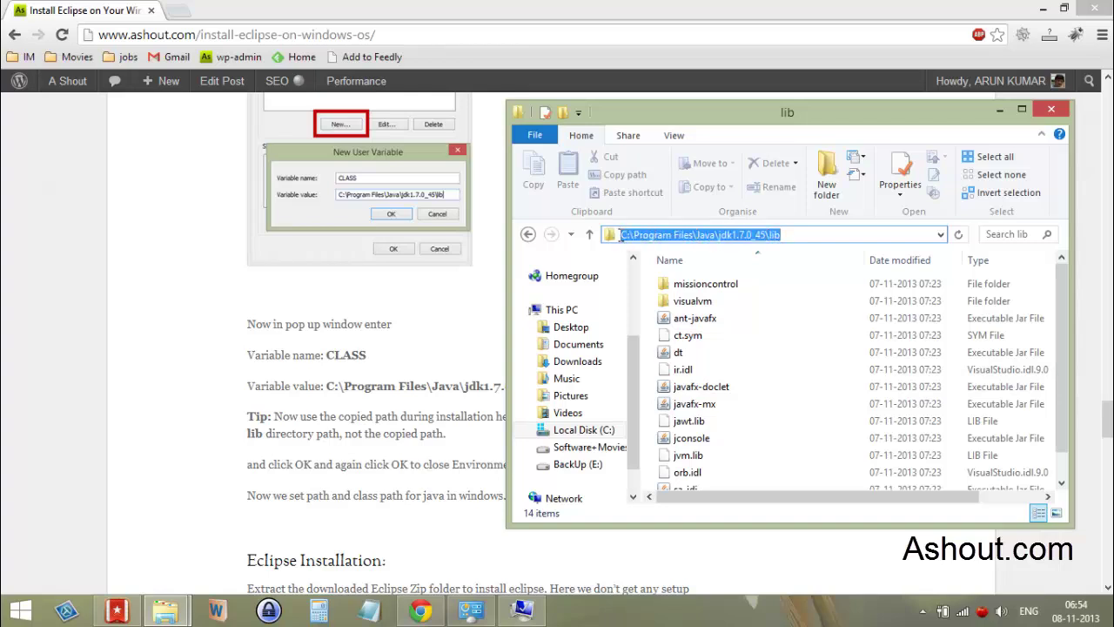
right_click(756, 243)
click(794, 288)
click(1000, 110)
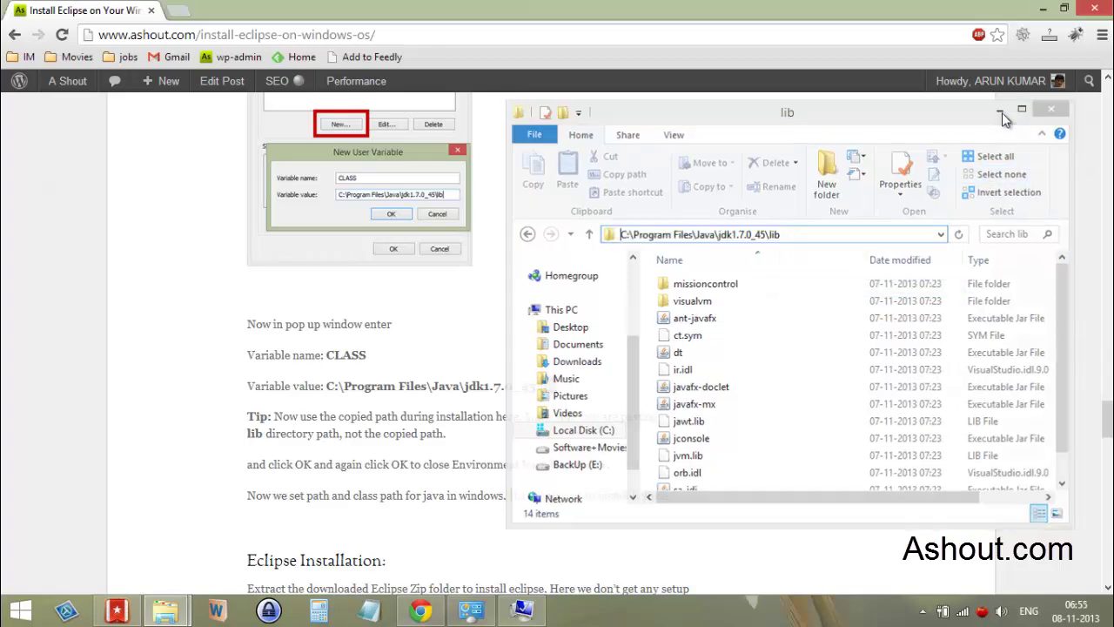
click(522, 609)
right_click(709, 262)
Abandon editing the existing CLASS variable and start a new user variable instead.
click(760, 329)
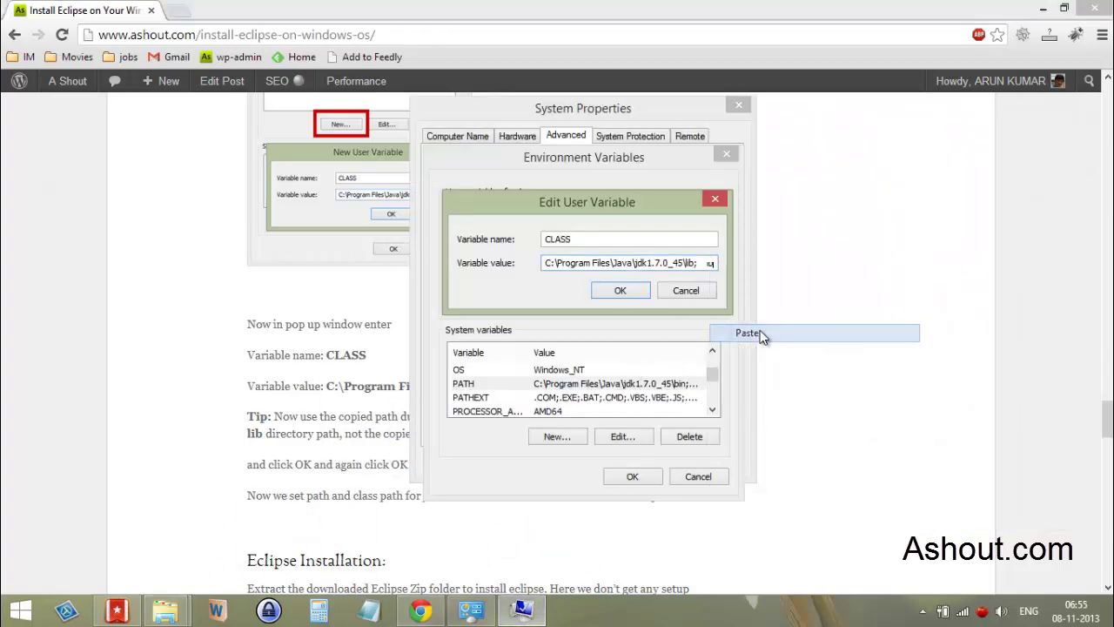
drag(565, 262, 693, 292)
click(694, 290)
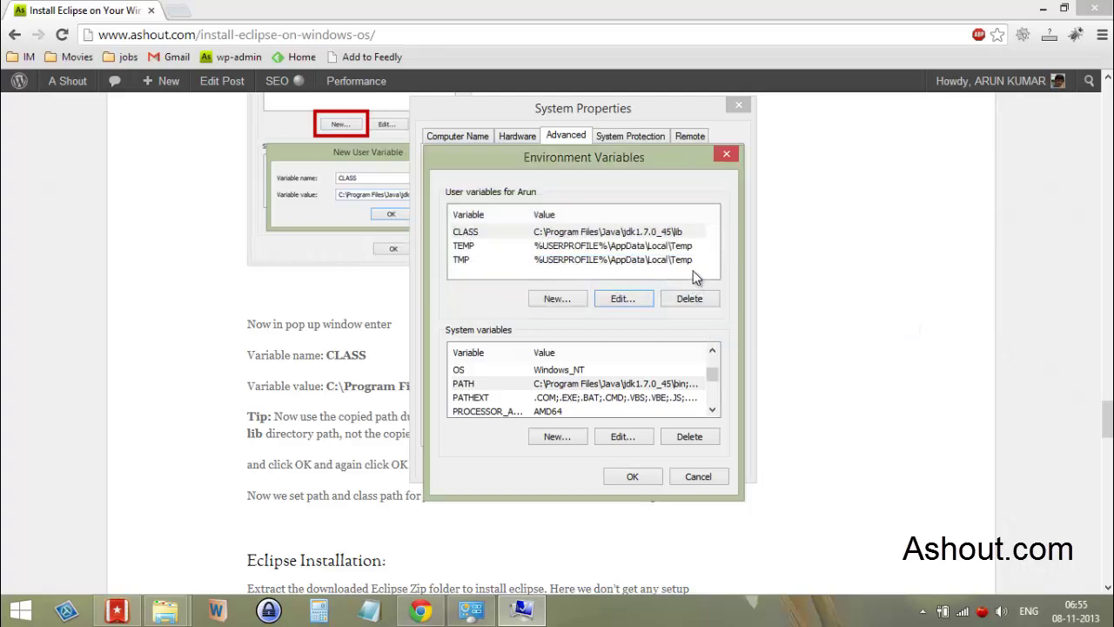
click(567, 300)
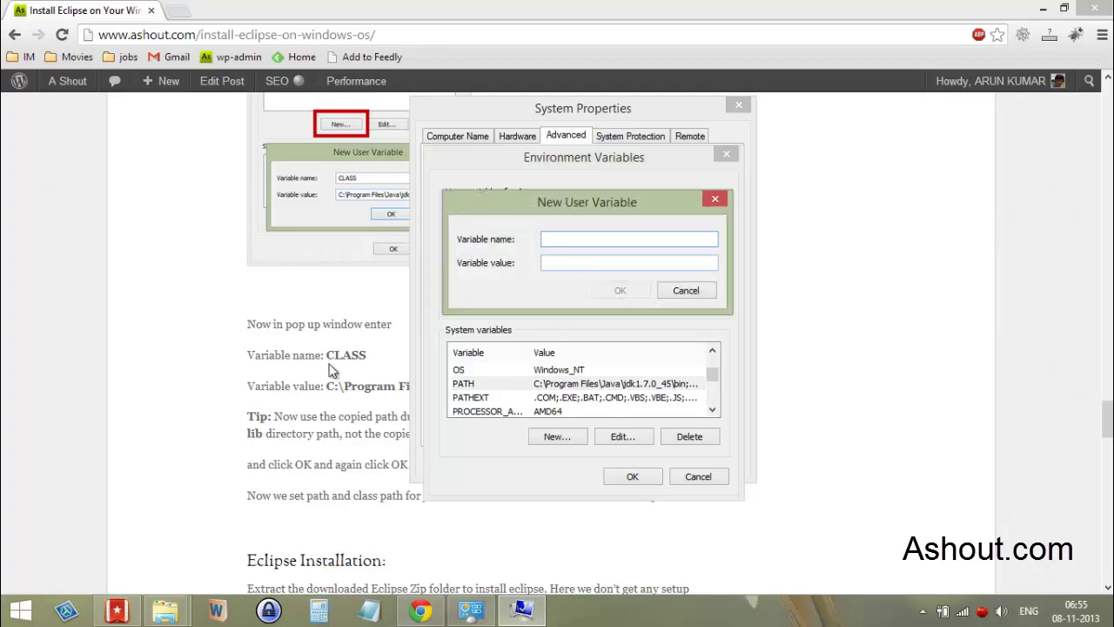
Copy 'CLASS' from the guide and paste it as the new variable name.
double_click(346, 355)
right_click(348, 355)
click(392, 362)
click(523, 609)
right_click(616, 238)
click(619, 306)
Paste the guide's path C:\Program Files\Java\jdk1.7.0_45\lib as the variable value.
click(347, 386)
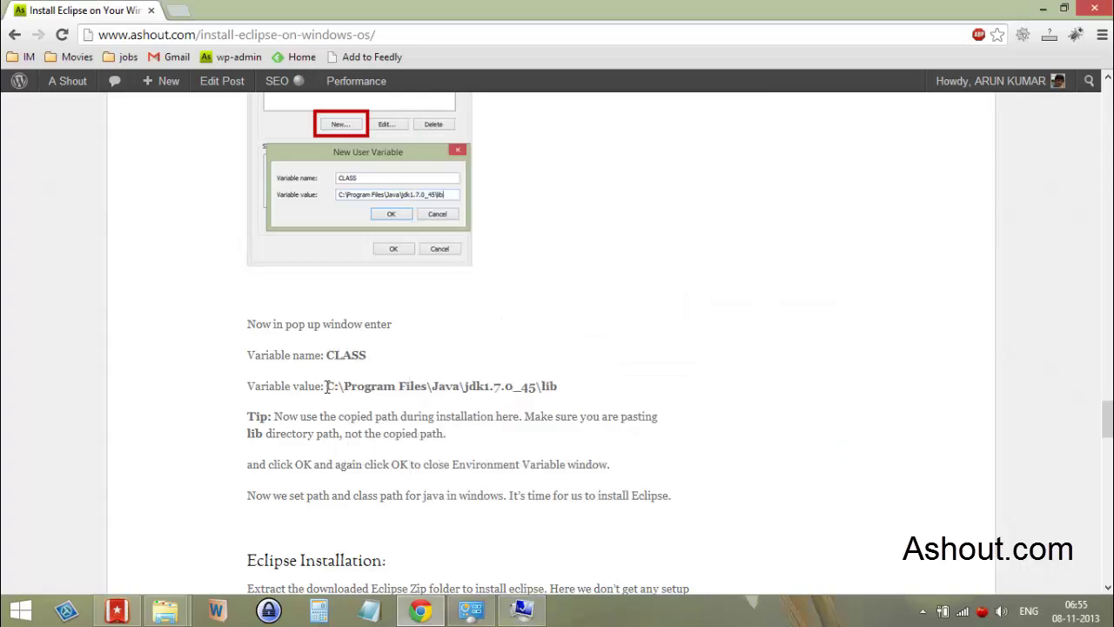
drag(328, 387, 559, 386)
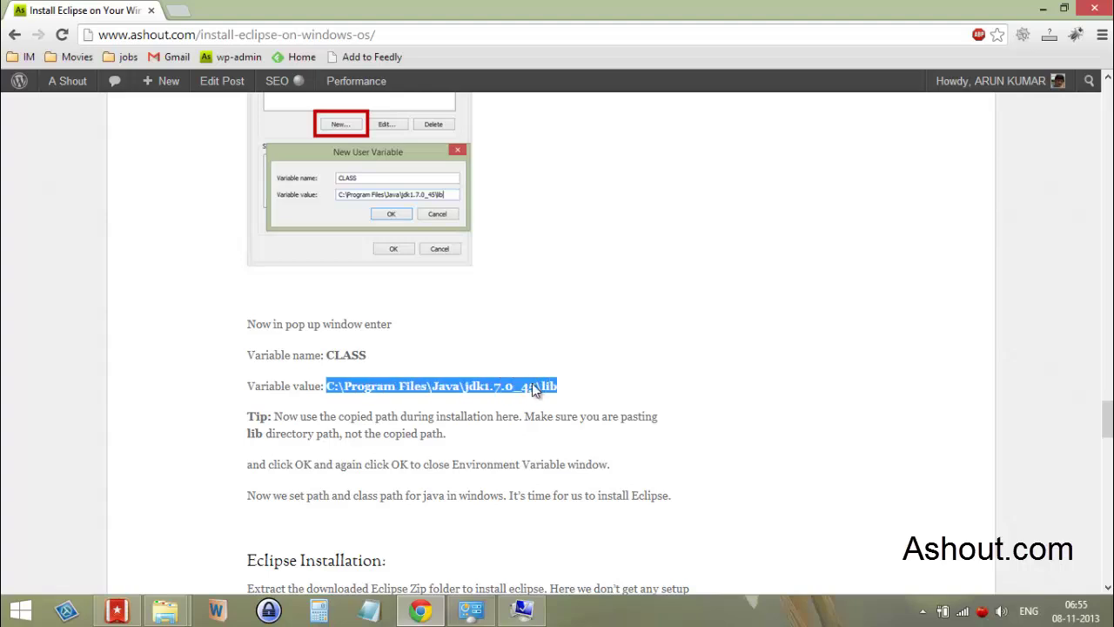
right_click(533, 387)
click(557, 390)
click(523, 609)
click(654, 263)
right_click(654, 263)
click(701, 334)
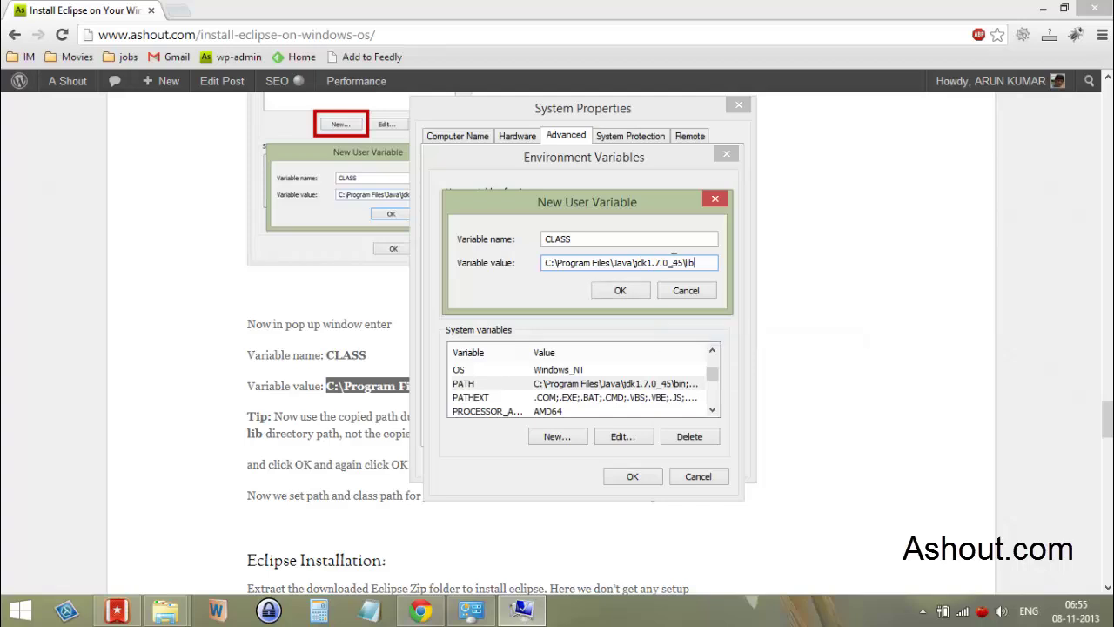
drag(646, 262, 670, 262)
click(700, 262)
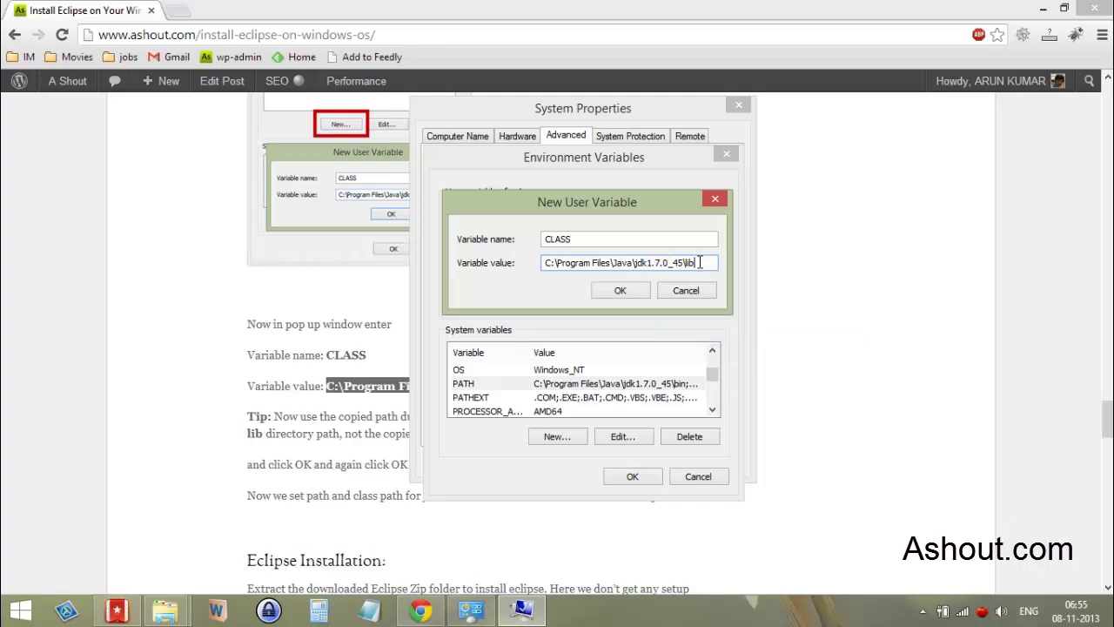
Save the CLASS variable and close Environment Variables and System Properties with OK.
click(620, 291)
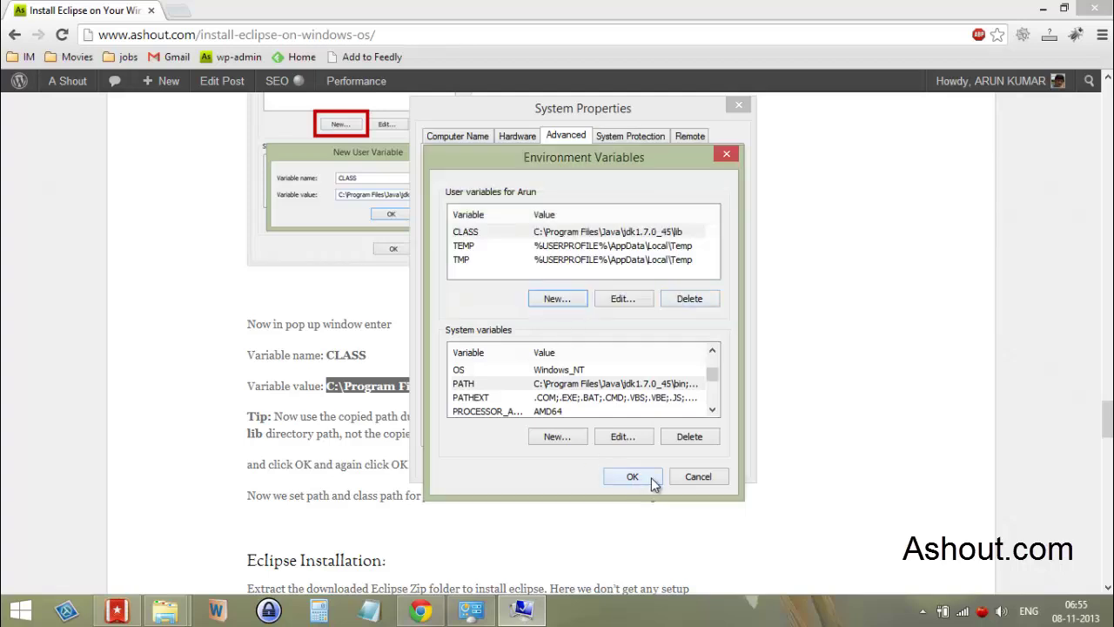
click(677, 477)
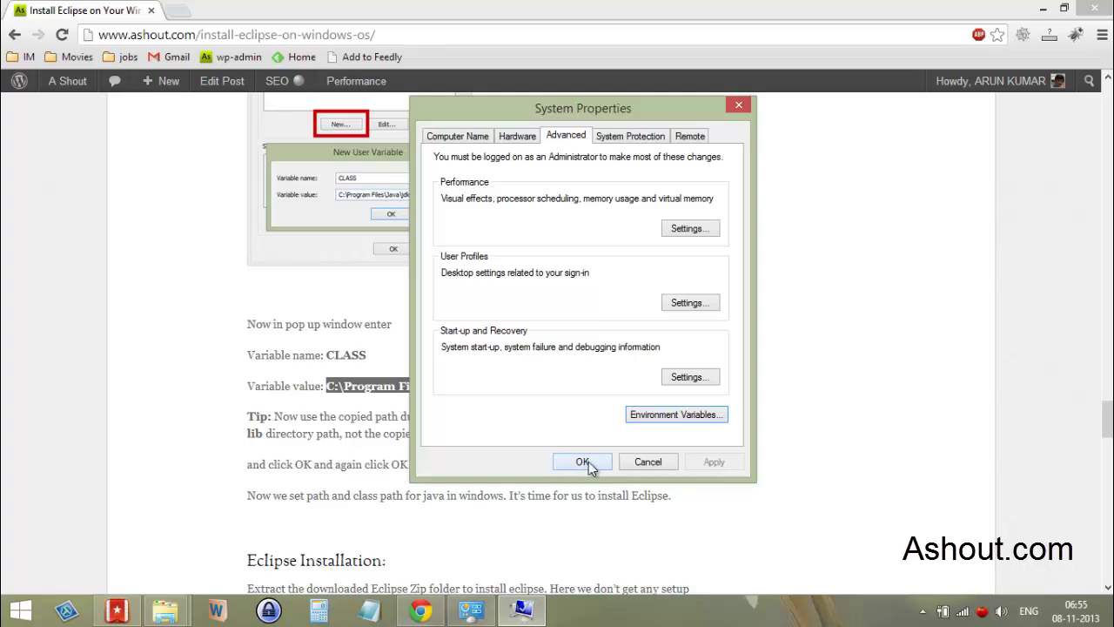
click(648, 467)
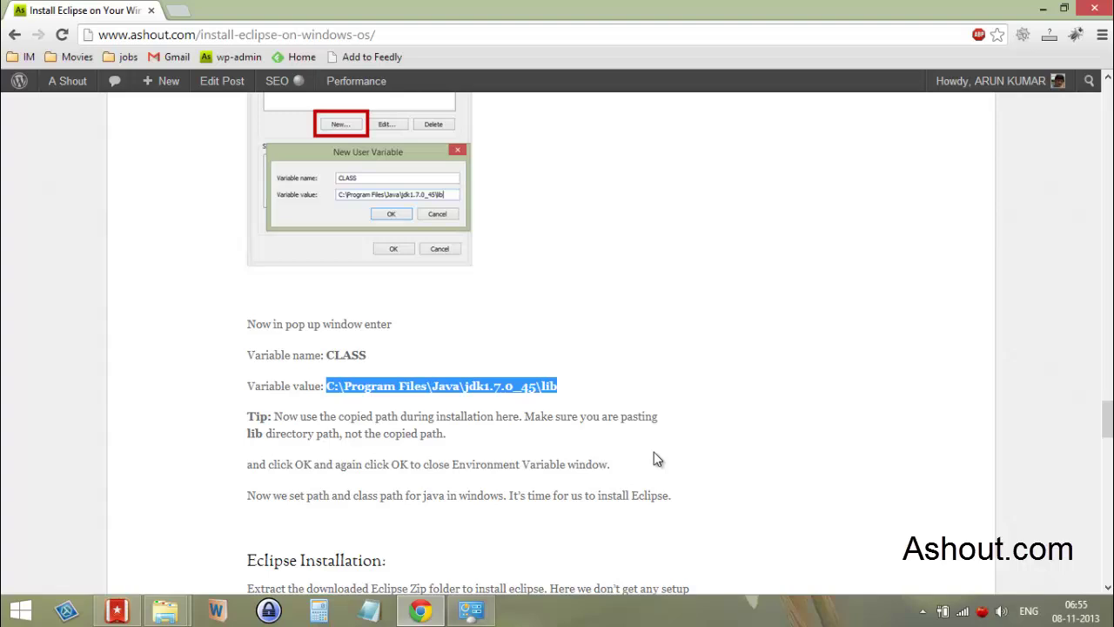
Launch Command Prompt by running cmd from the Win+R Run box.
key(super+r)
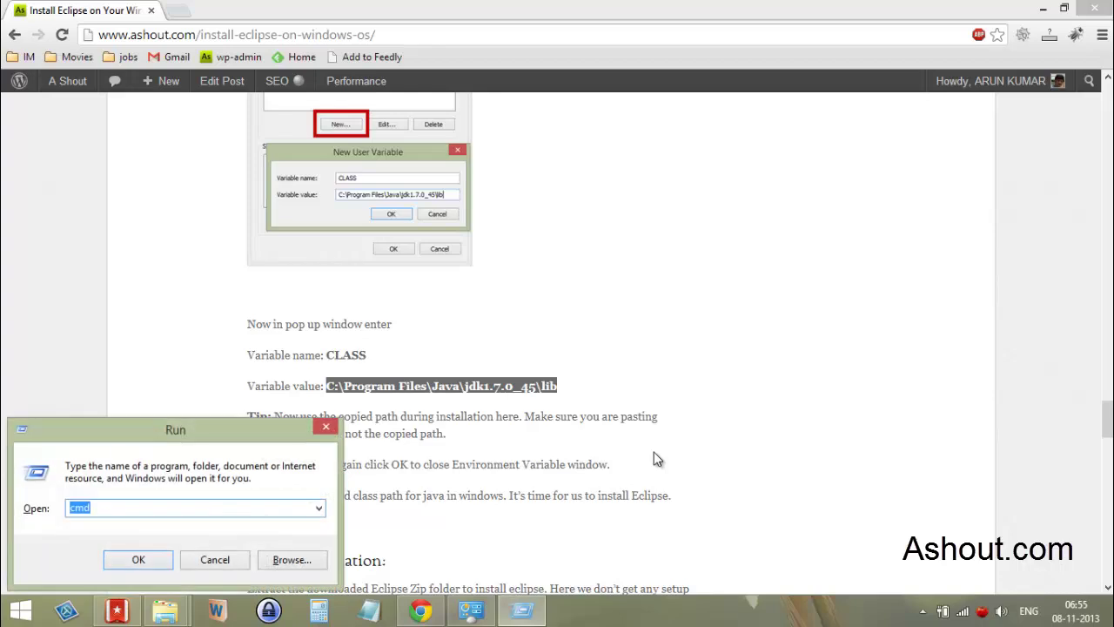
key(Return)
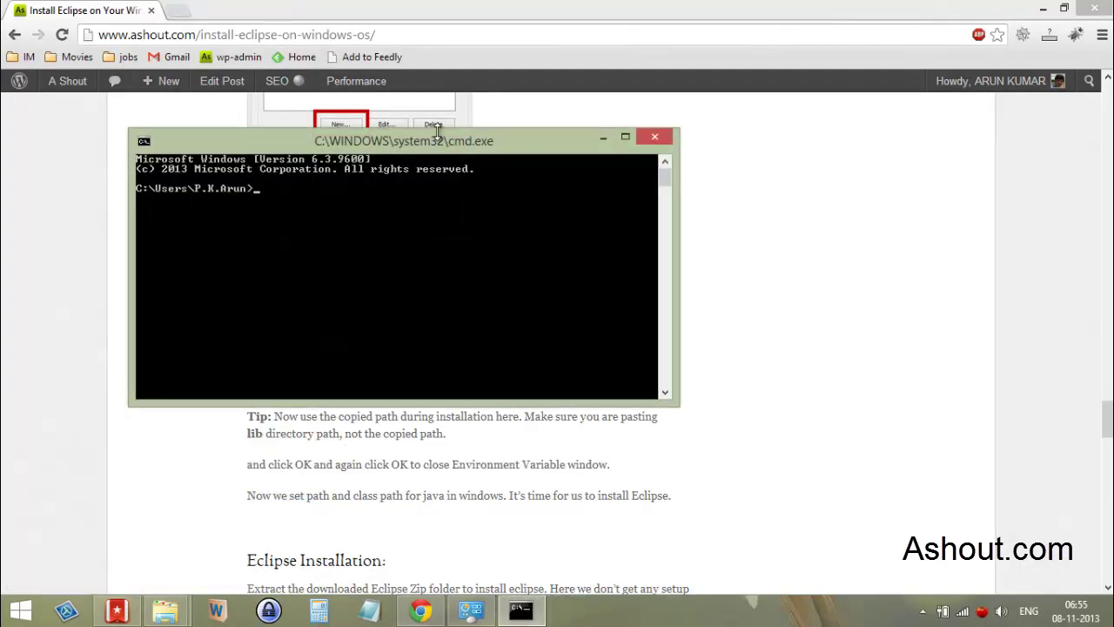
Resize the Command Prompt window and bring it back in front of the guide.
drag(437, 129, 437, 170)
click(543, 178)
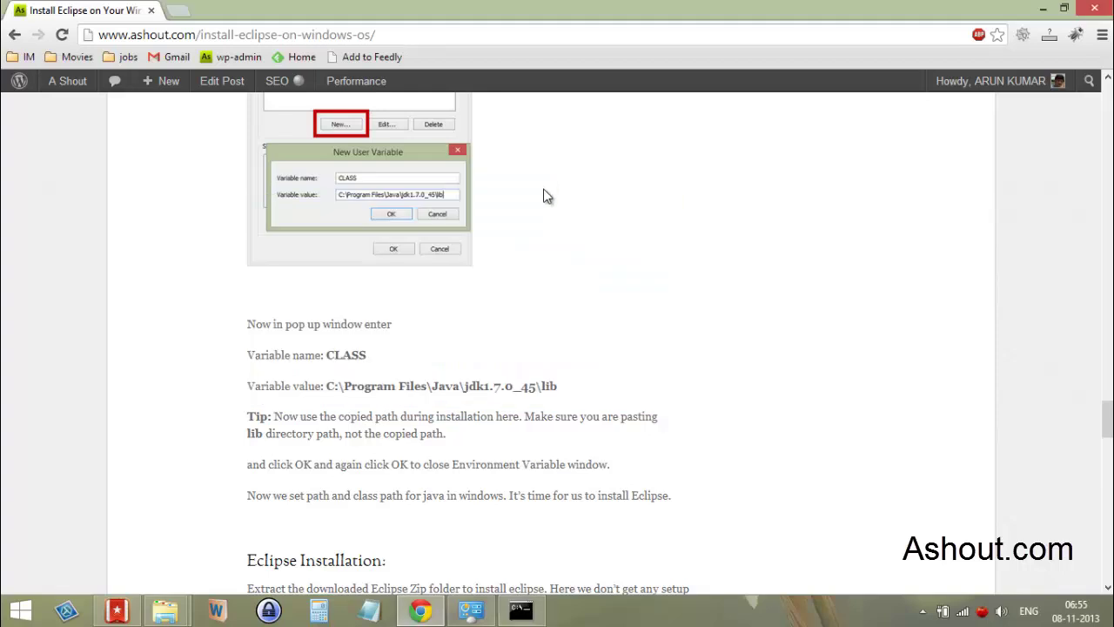
click(522, 609)
drag(503, 178, 519, 122)
Run java and scroll through its usage help output to confirm it works.
text(java)
key(Return)
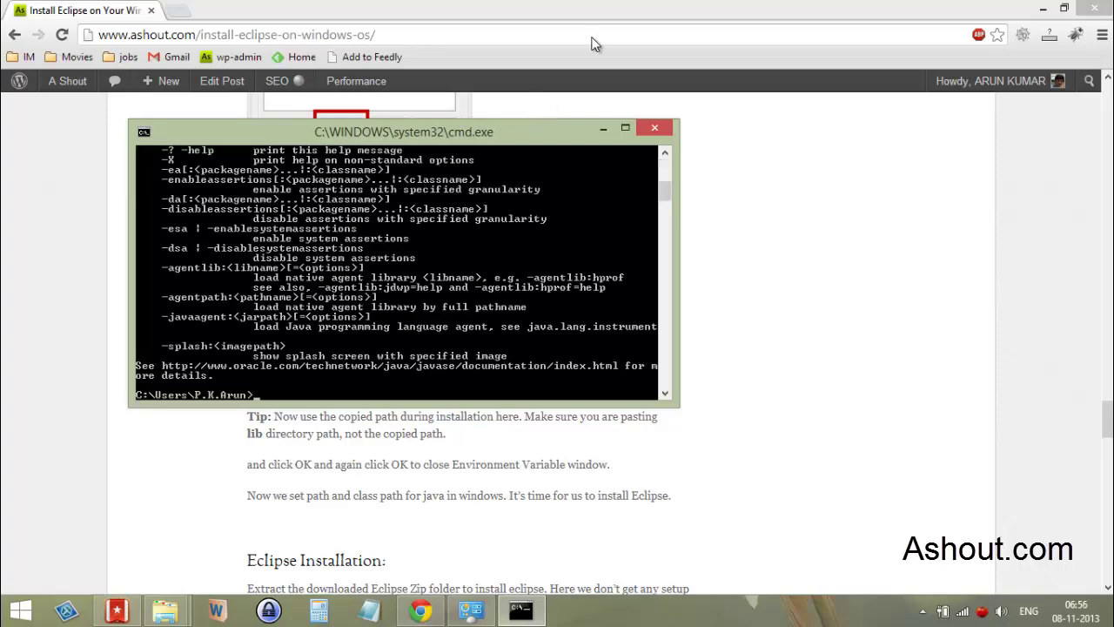
scroll(424, 168, up, 12)
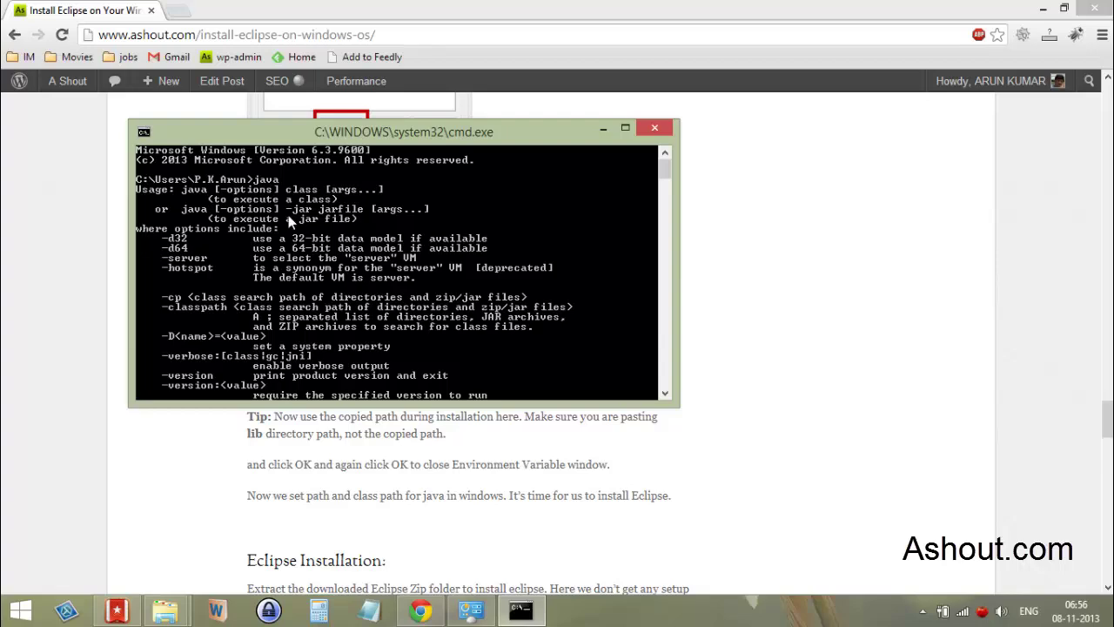
scroll(265, 233, down, 5)
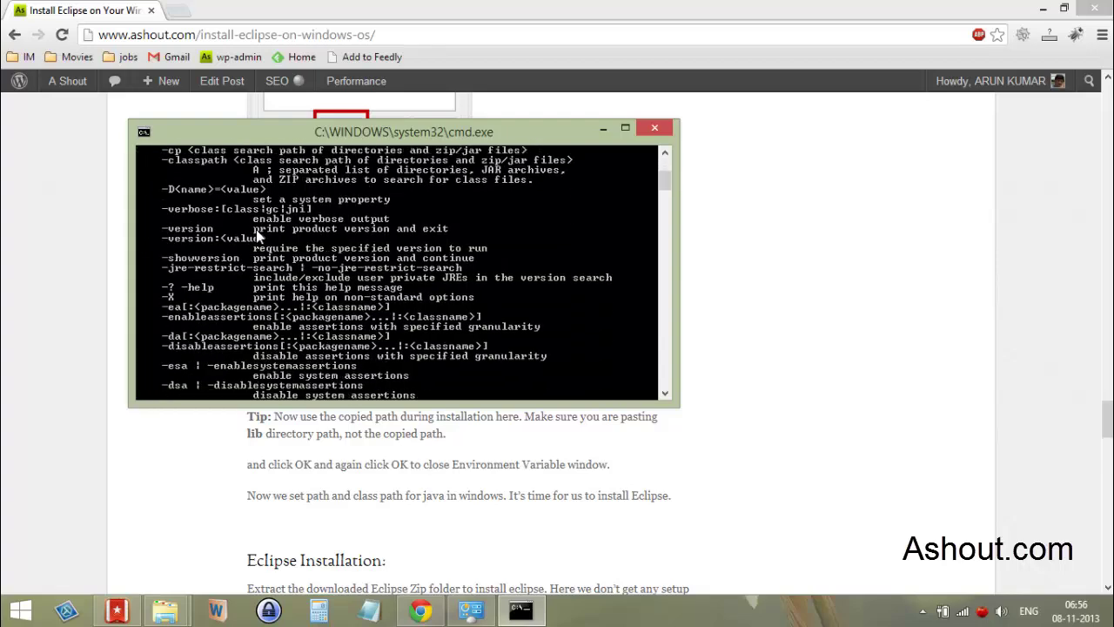
scroll(266, 248, down, 5)
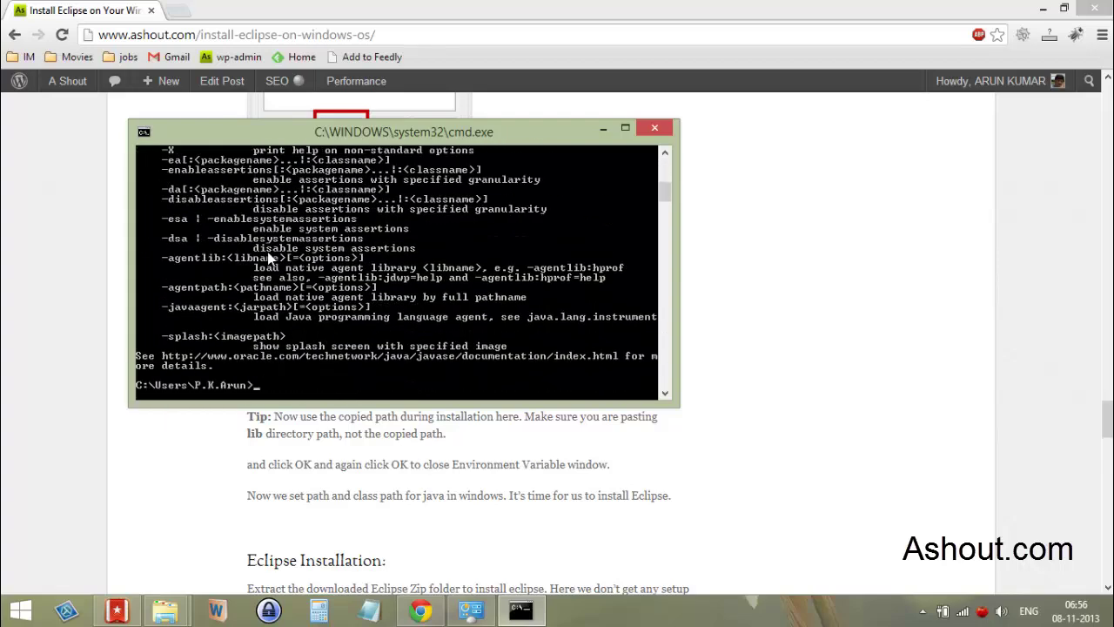
scroll(480, 310, up, 6)
scroll(376, 329, down, 5)
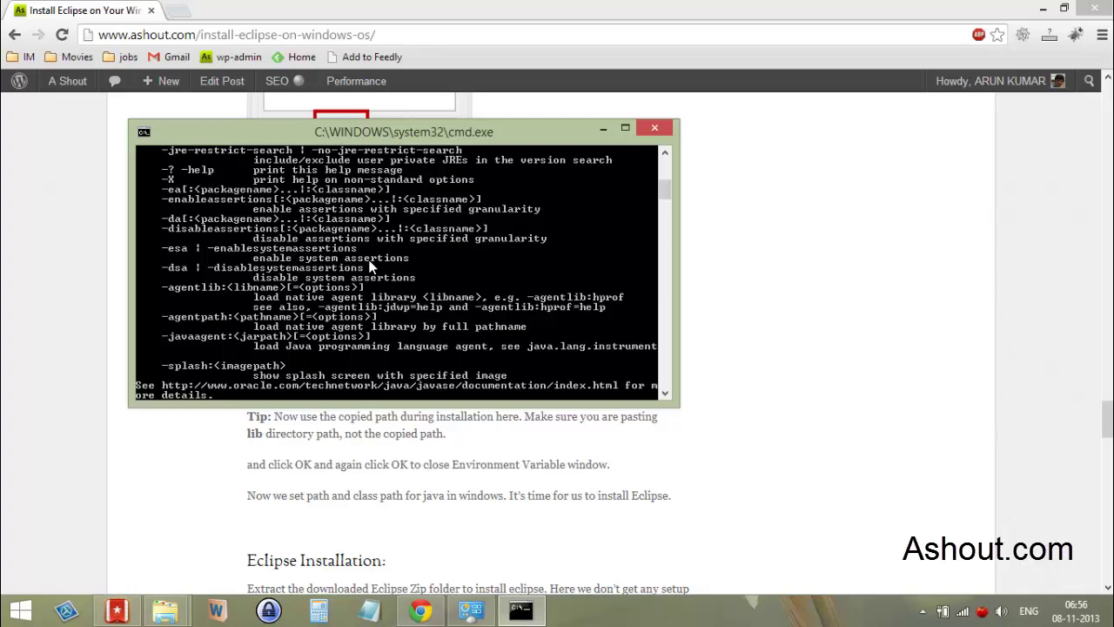
scroll(369, 267, up, 2)
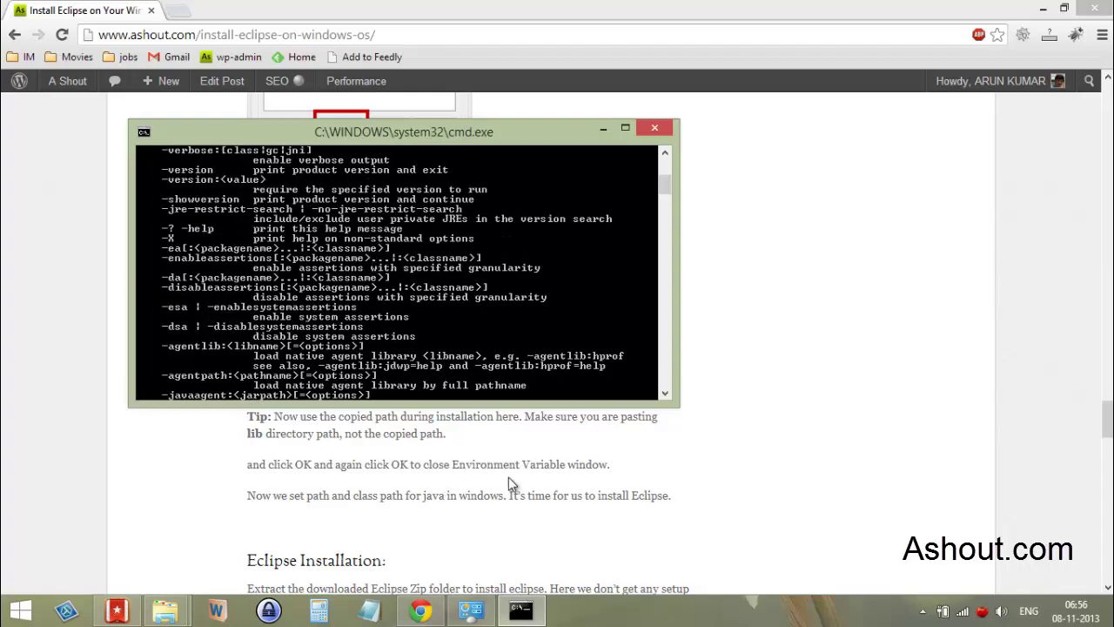
Close the Command Prompt window and return to the guide's Class Path step.
click(657, 129)
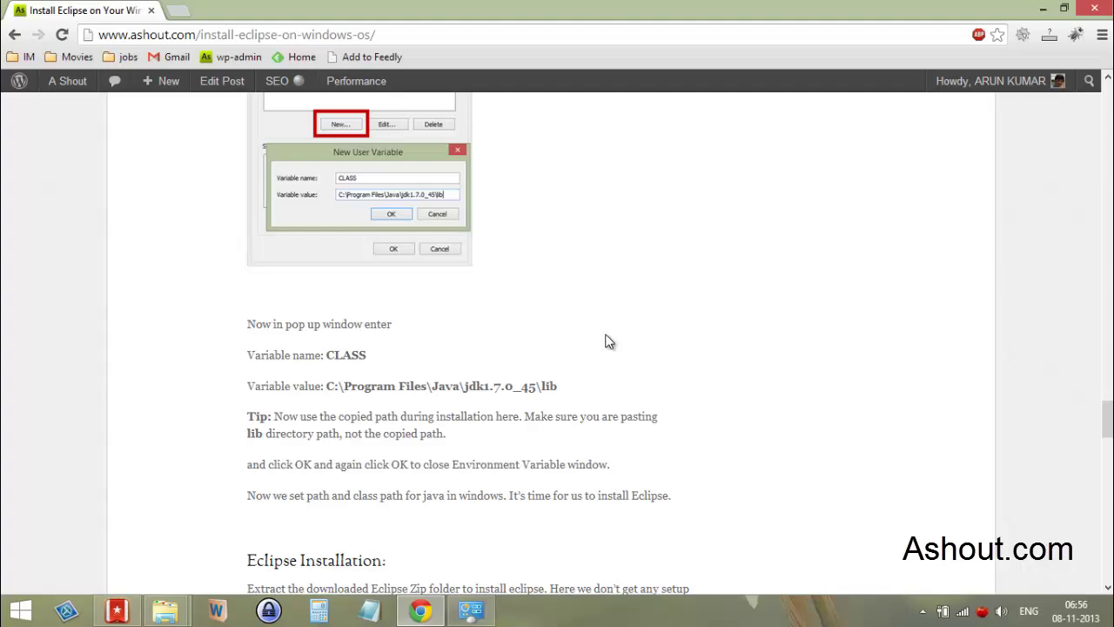
scroll(605, 335, up, 10)
scroll(415, 356, up, 2)
scroll(415, 356, down, 10)
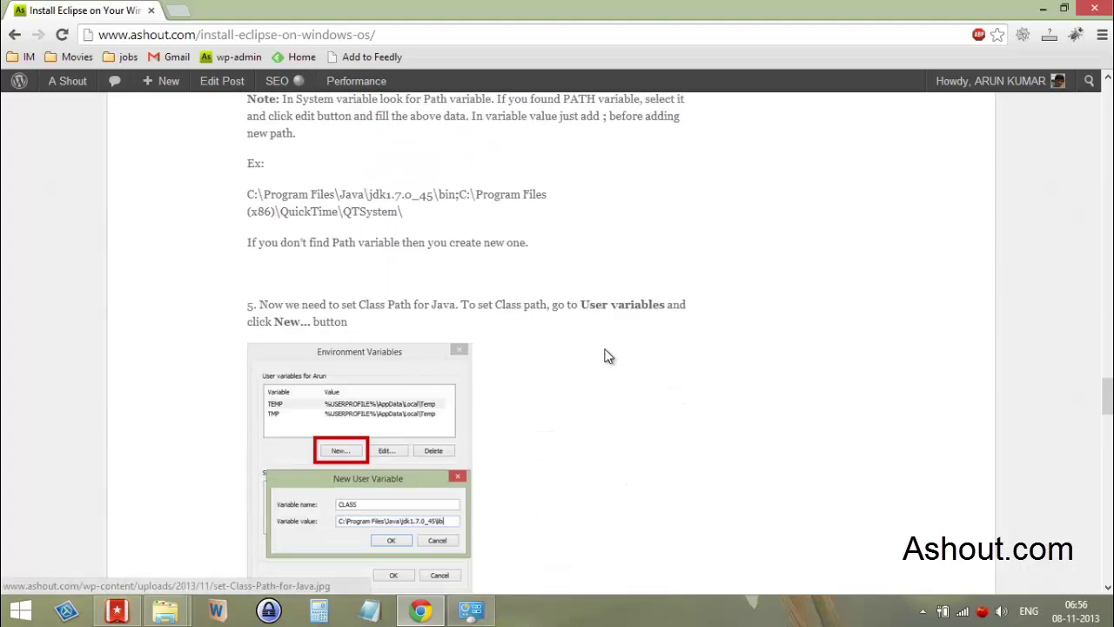